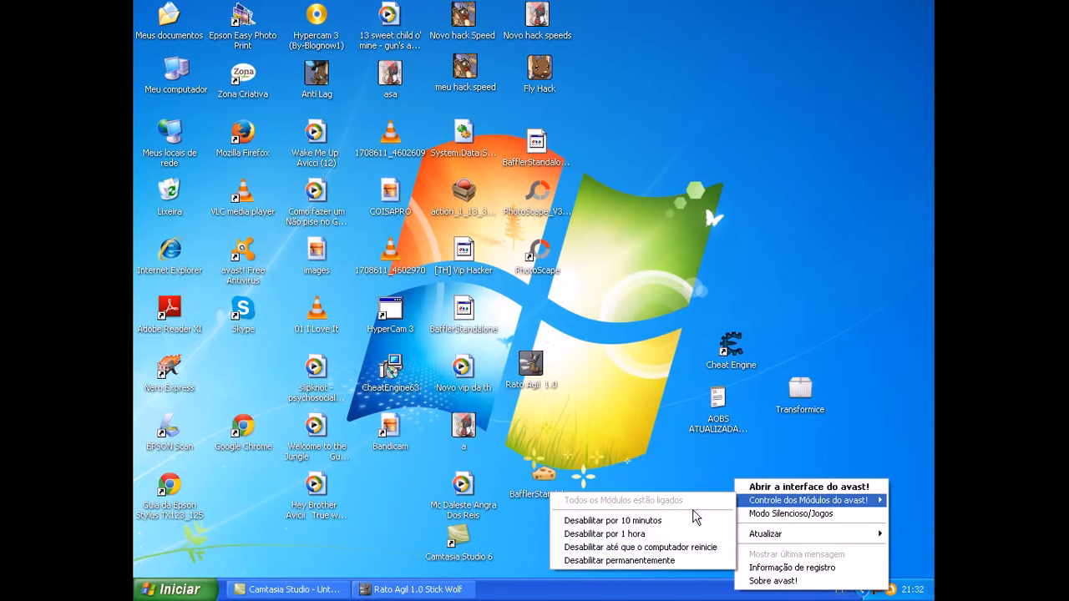
Step: Disable the avast! protection modules for 10 minutes and dismiss the resulting security notice
click(677, 519)
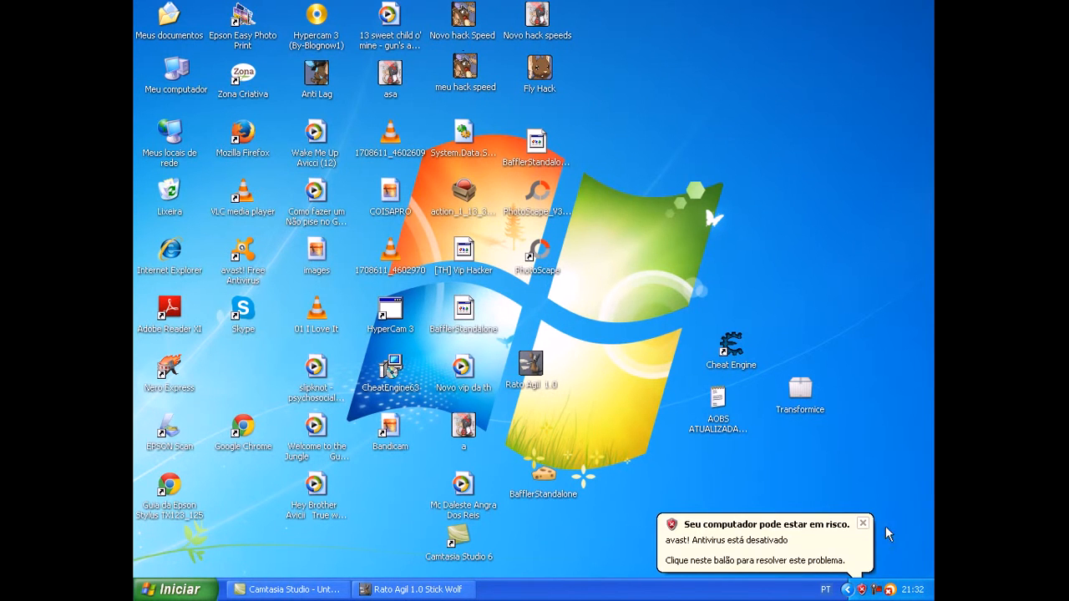
click(863, 523)
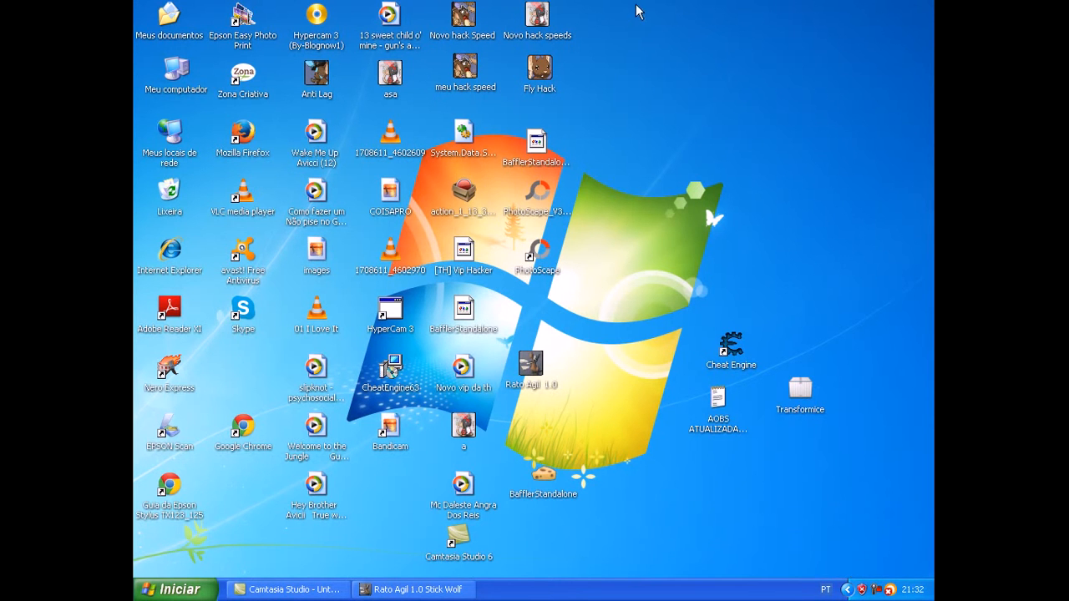
Step: Open the Novo hack speeds trainer to examine its activation option and mini tutorial, and close it
click(539, 25)
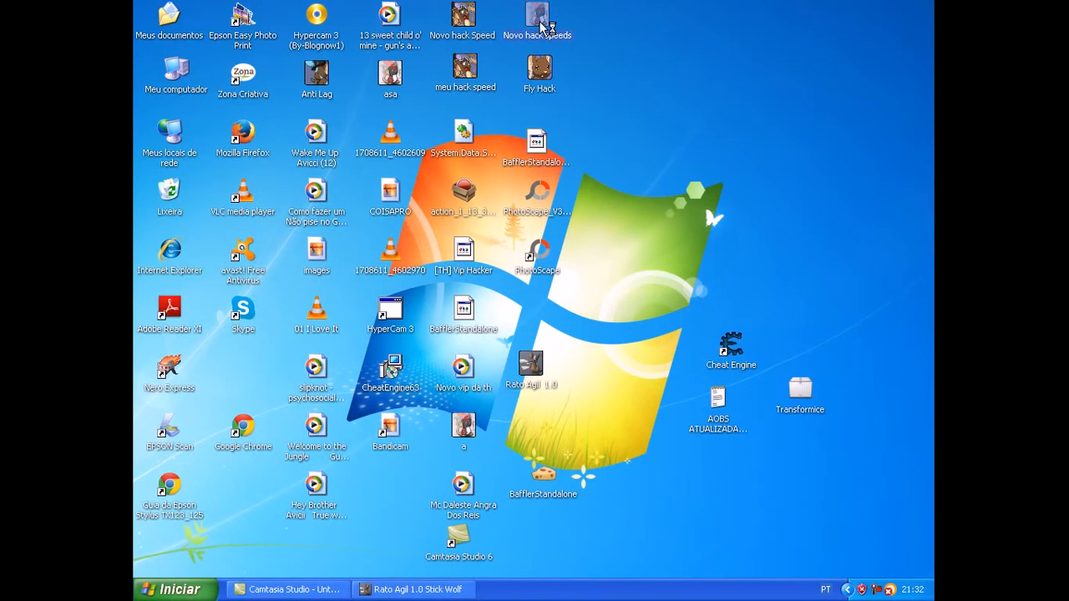
drag(557, 277, 673, 281)
key(BackSpace)
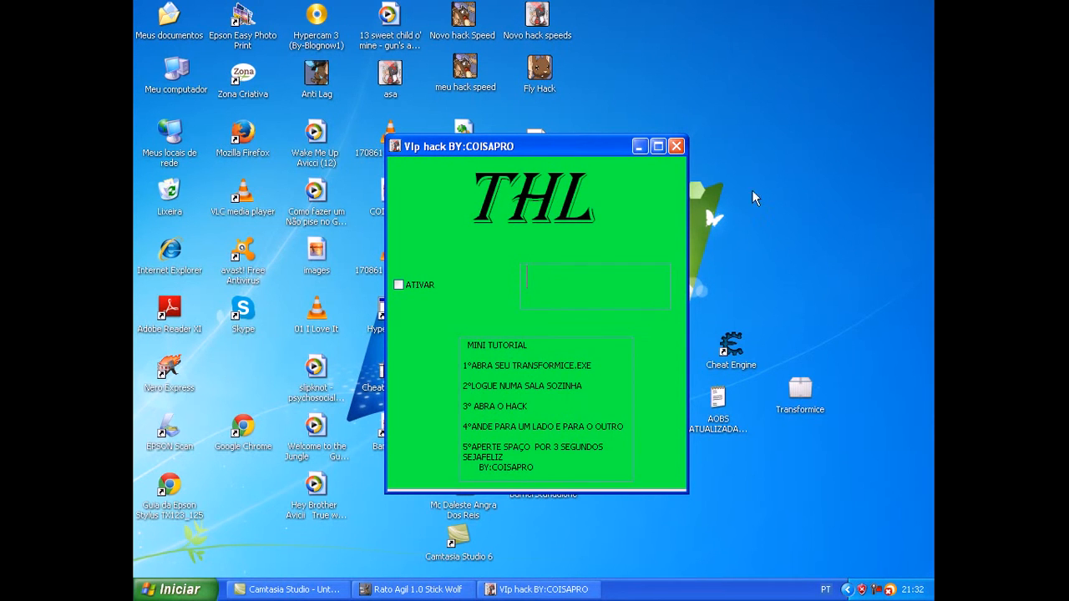
click(677, 147)
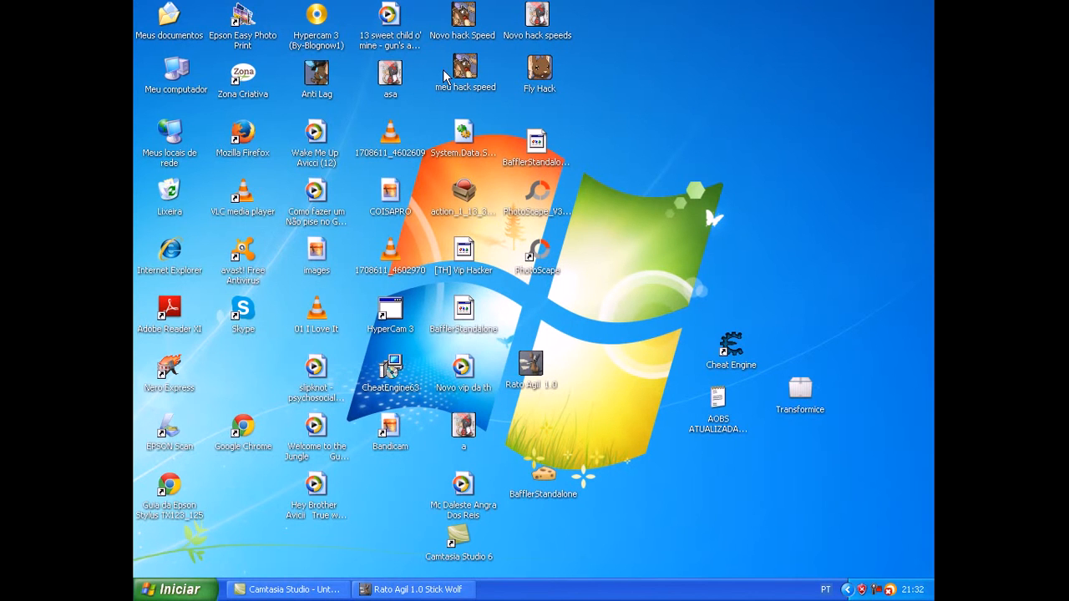
Step: Open the trainer named "a" on the desktop, examine its window, and close it
double_click(466, 431)
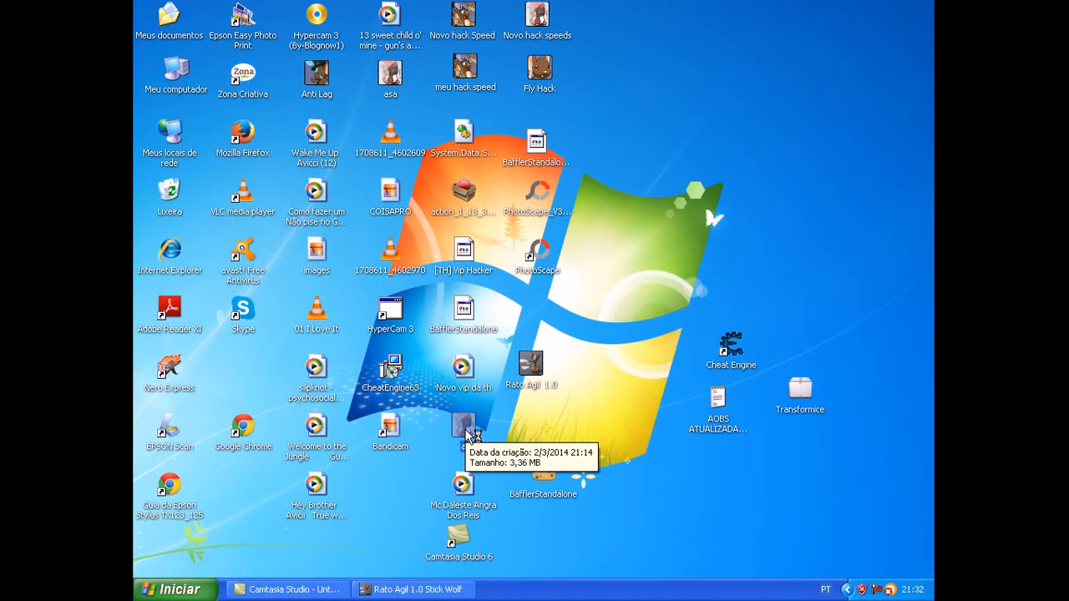
click(596, 428)
drag(441, 407, 635, 400)
right_click(631, 143)
click(641, 66)
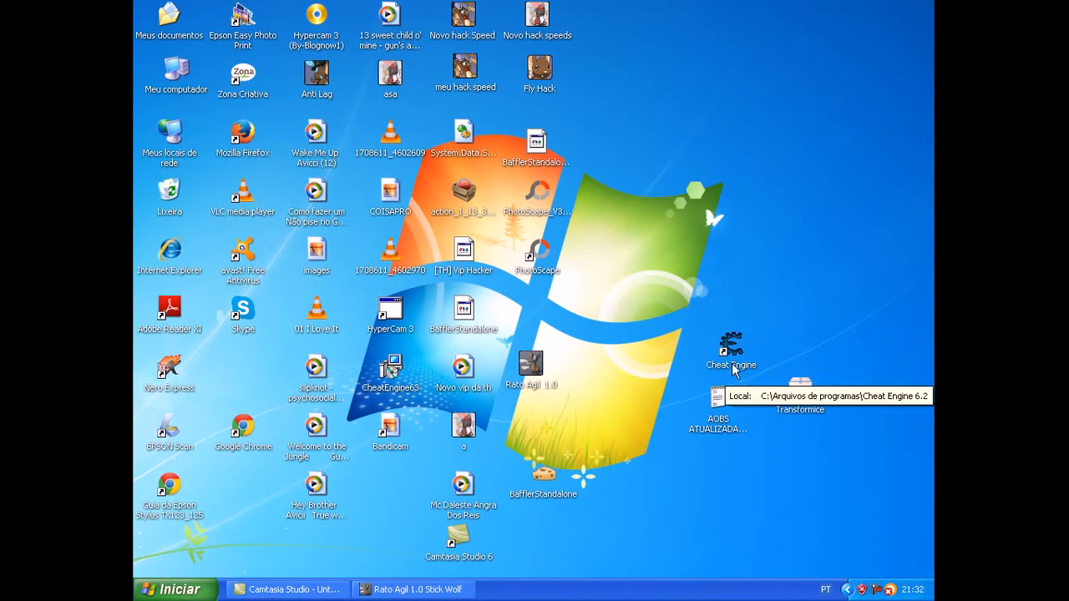
Step: Open the AOBS ATUALIZADAS TRANSFORMICE text file to view its code list, and close it
click(721, 409)
double_click(722, 409)
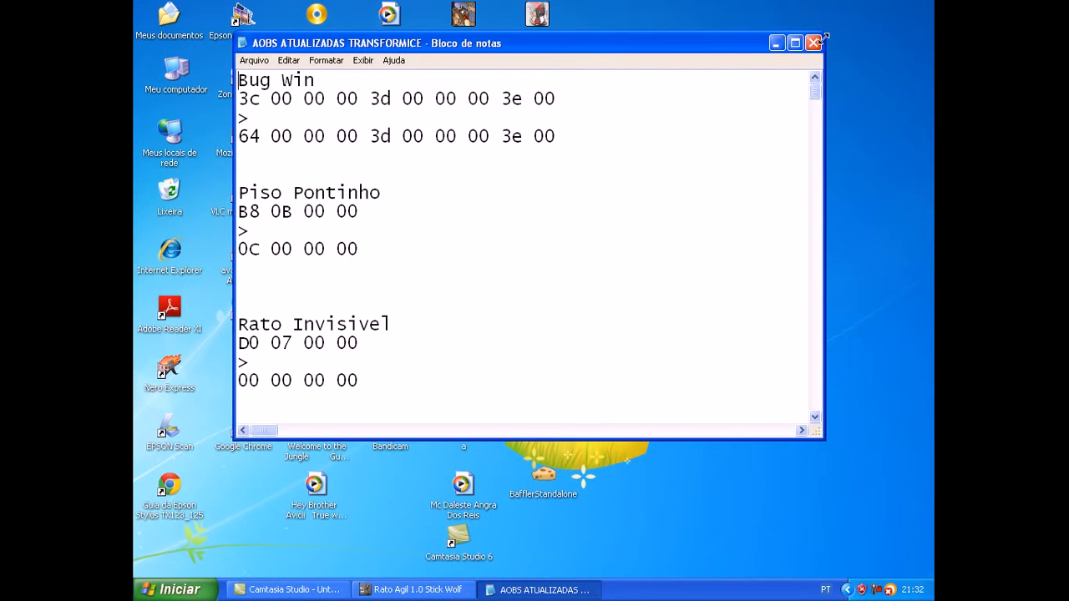
click(817, 42)
Step: Open the Downloads folder inside Meus documentos and shrink its window so the desktop shows beside it
click(171, 590)
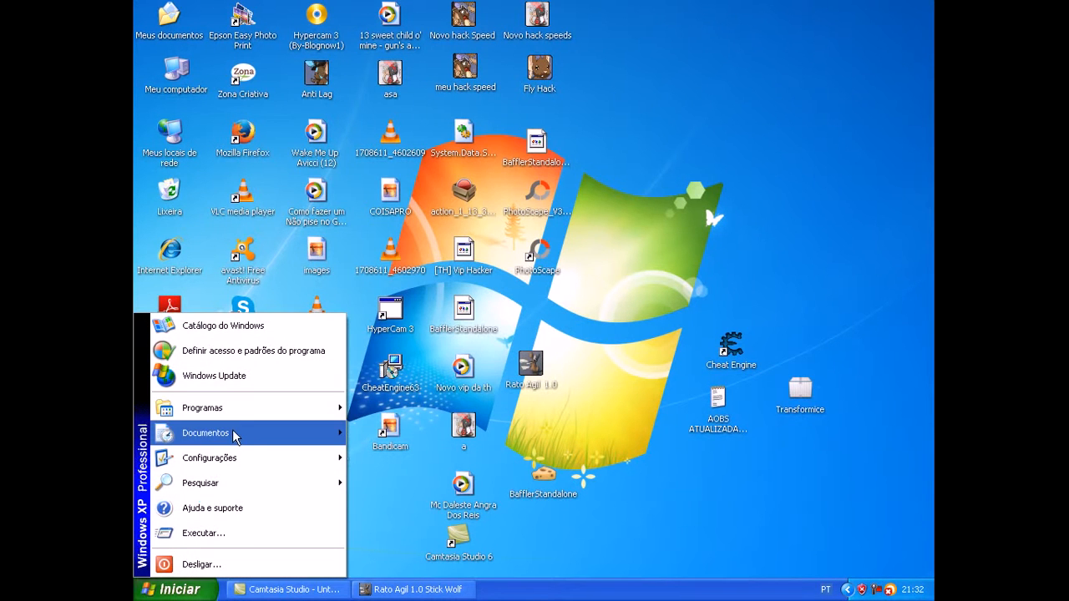
mouse_move(235, 437)
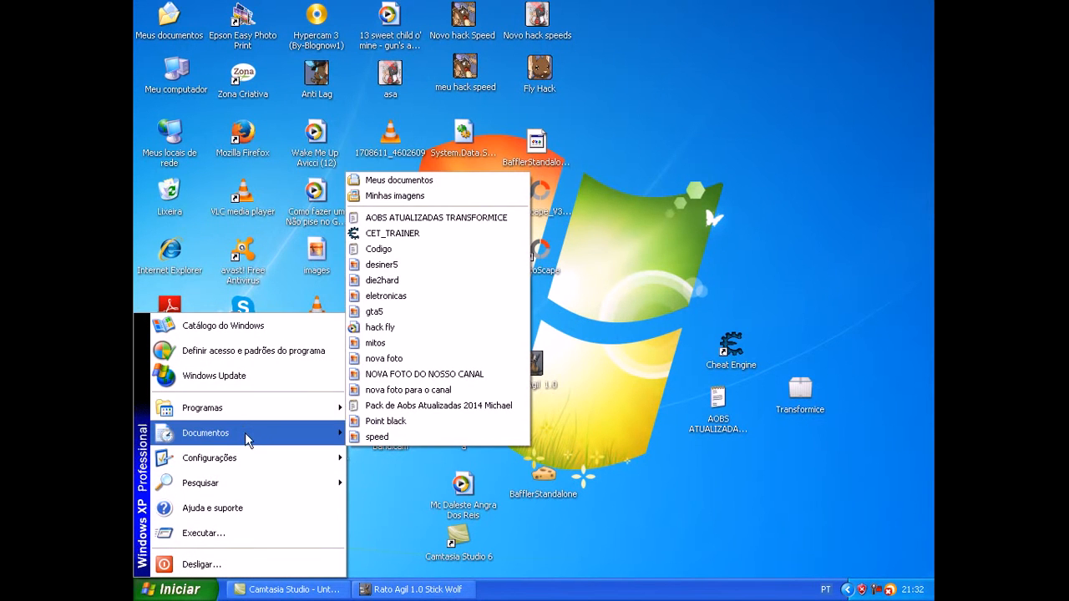
click(461, 180)
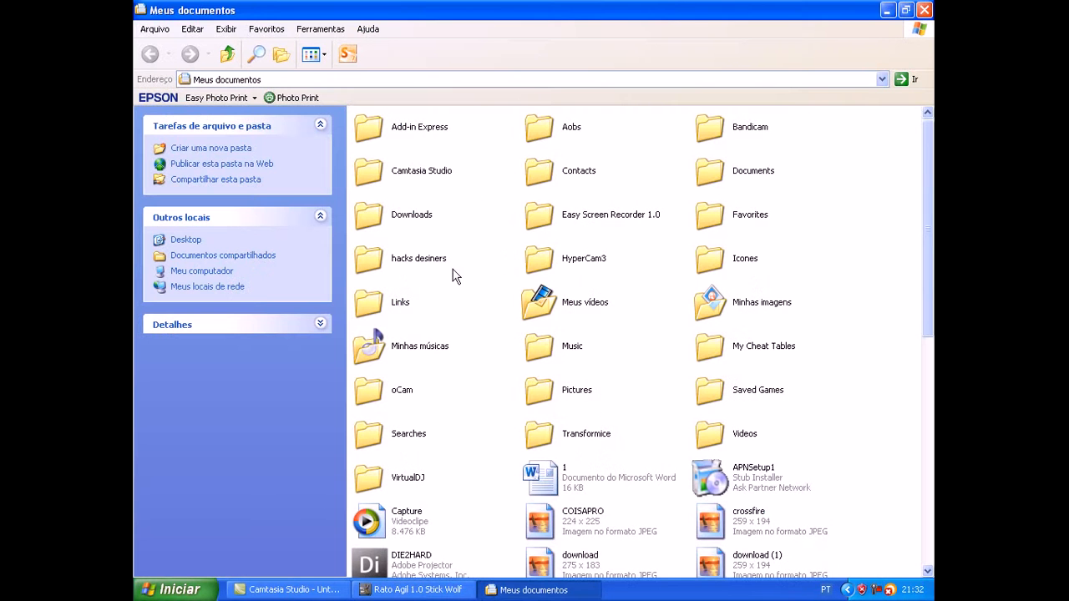
double_click(419, 215)
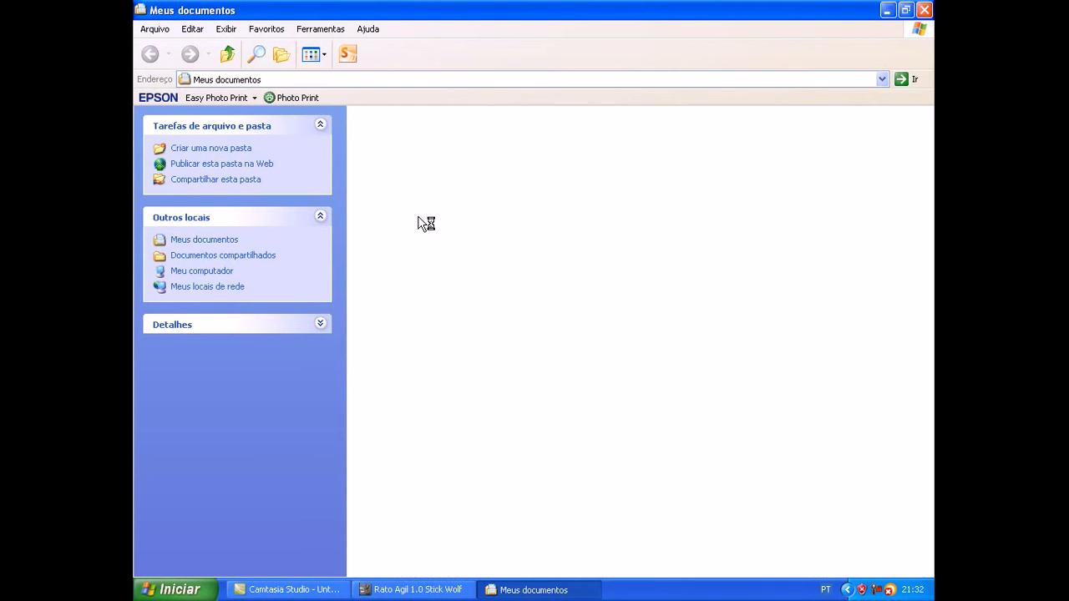
scroll(628, 311, down, 5)
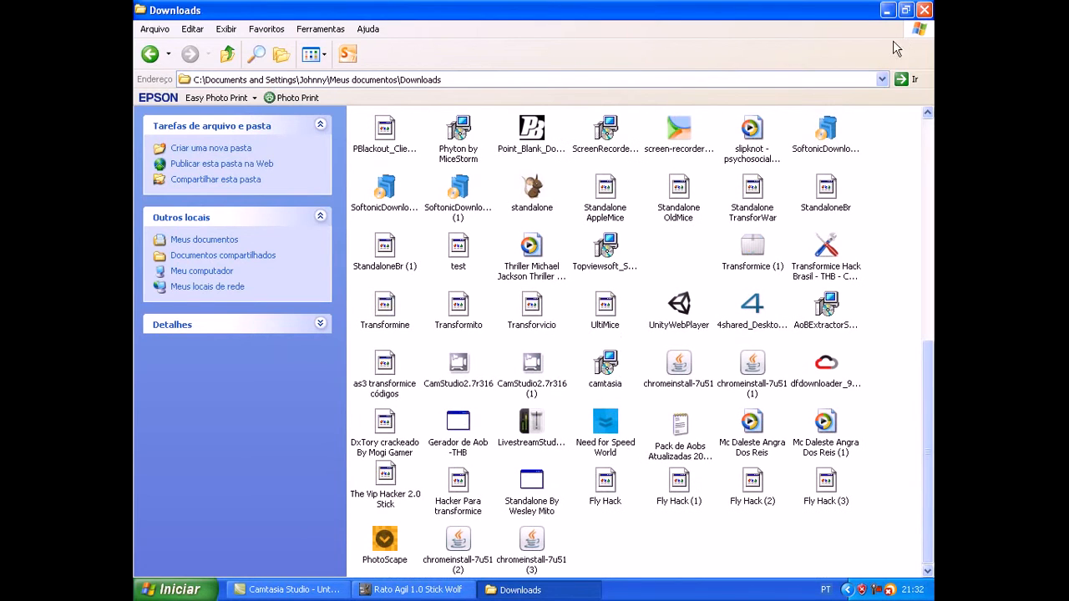
click(905, 10)
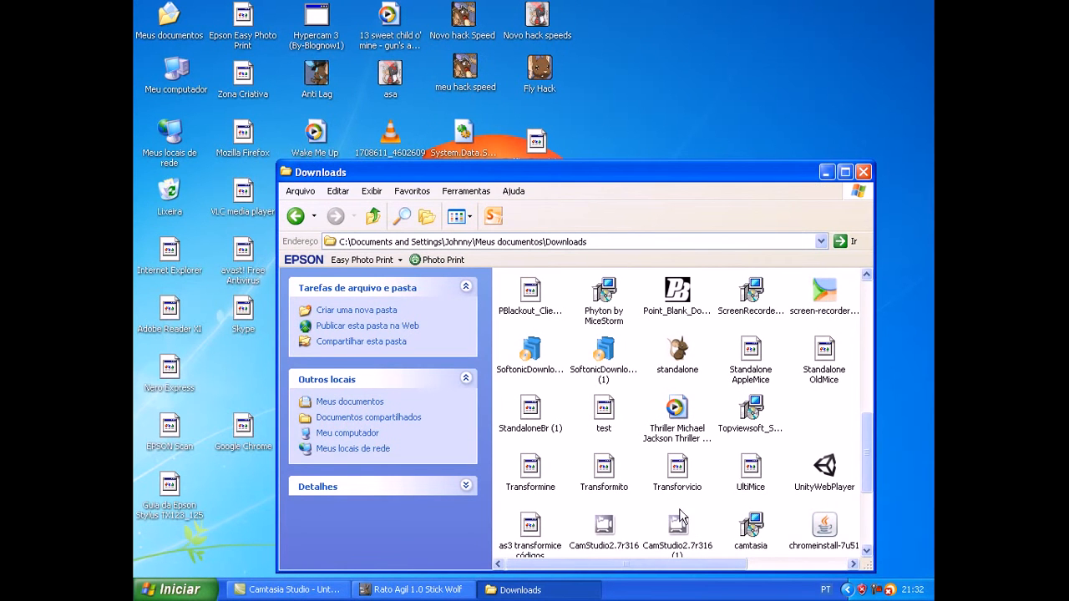
Step: Place the Gerador de Aob -THB program from Downloads on the desktop next to Cheat Engine and close the folder
drag(866, 429, 604, 377)
drag(864, 469, 849, 552)
drag(603, 405, 788, 422)
click(863, 173)
drag(793, 334, 792, 340)
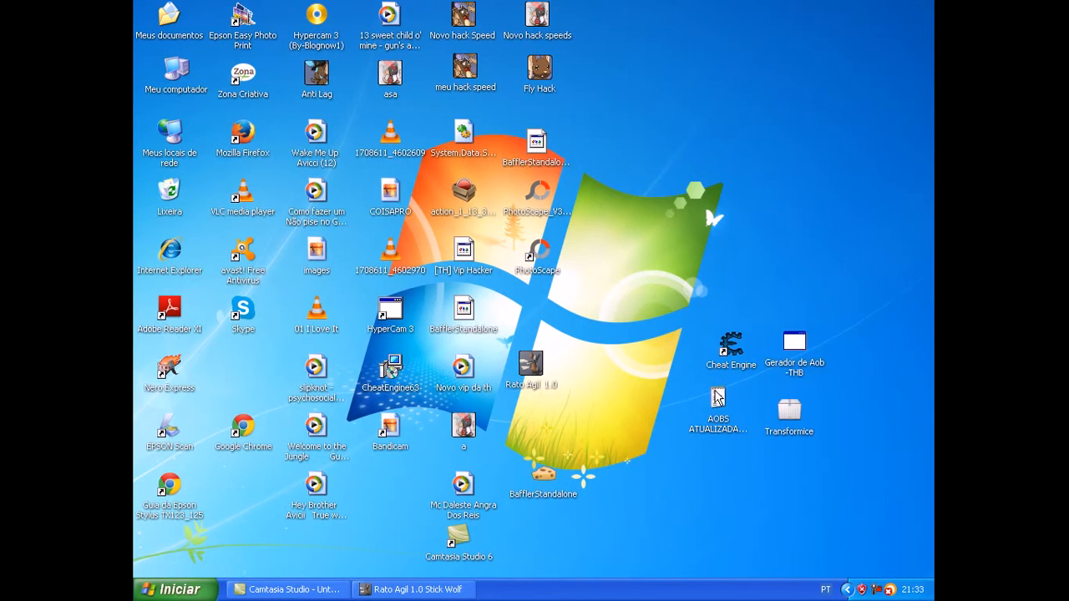
Step: Copy the first Bug Win code, 3c 00 00 00 3d 00 00 00 3e 00, from the AOBS ATUALIZADAS TRANSFORMICE file and minimize the file
double_click(719, 391)
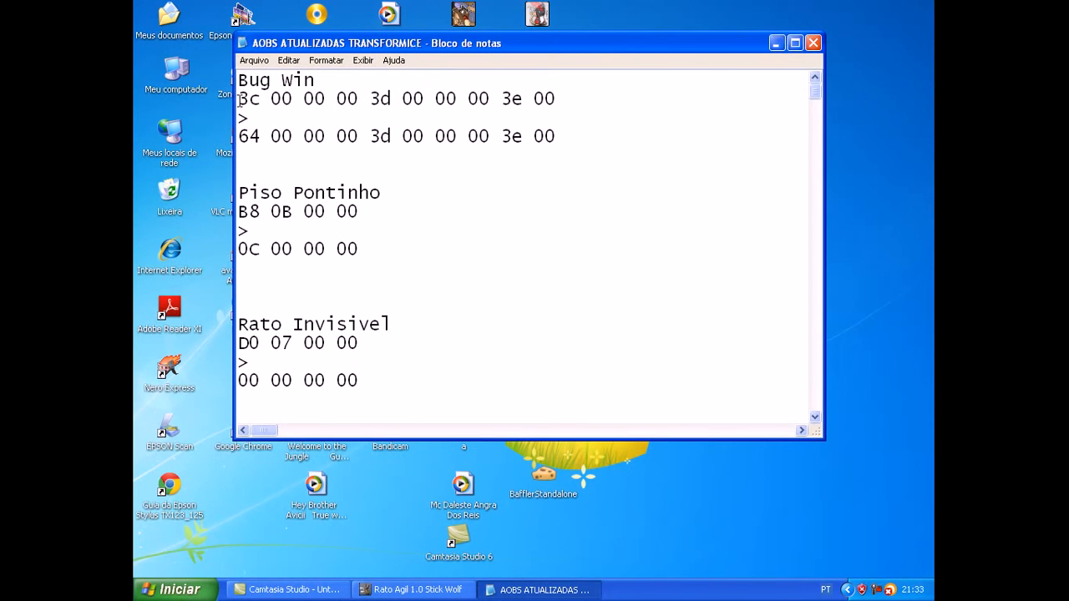
drag(240, 98, 577, 114)
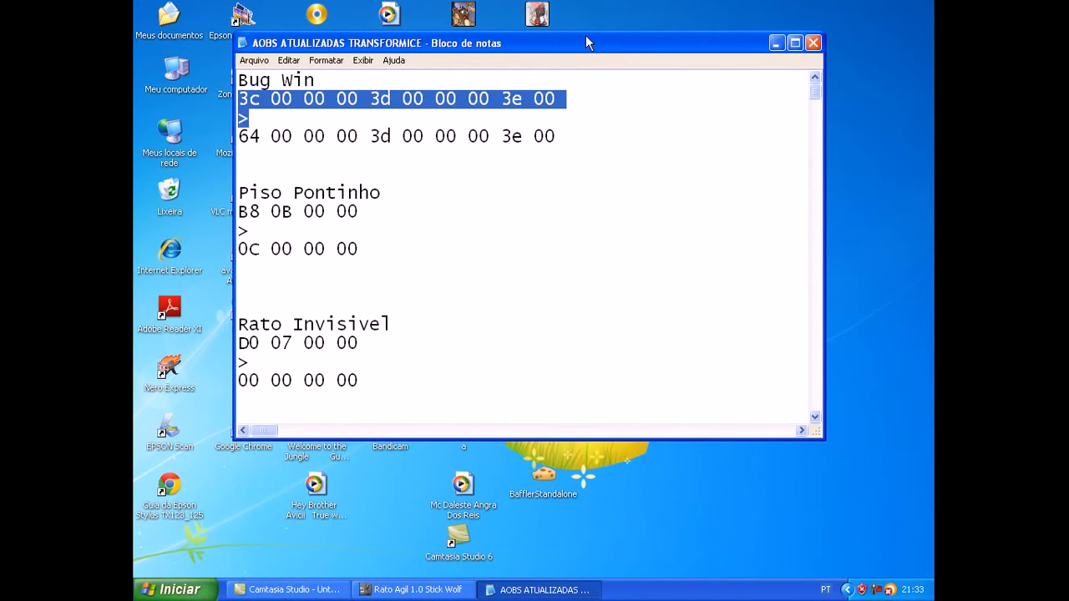
click(586, 104)
drag(561, 98, 241, 98)
key(ctrl+c)
click(776, 43)
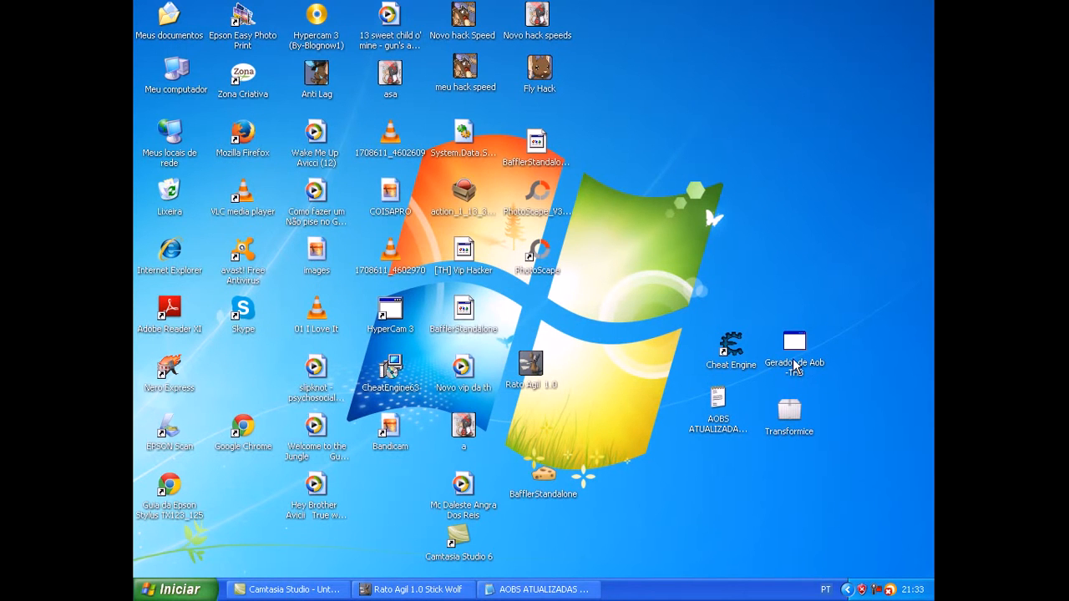
Step: Launch Gerador de Aob -THB, dismiss its credits message, and close the browser window it opens
double_click(795, 368)
click(640, 308)
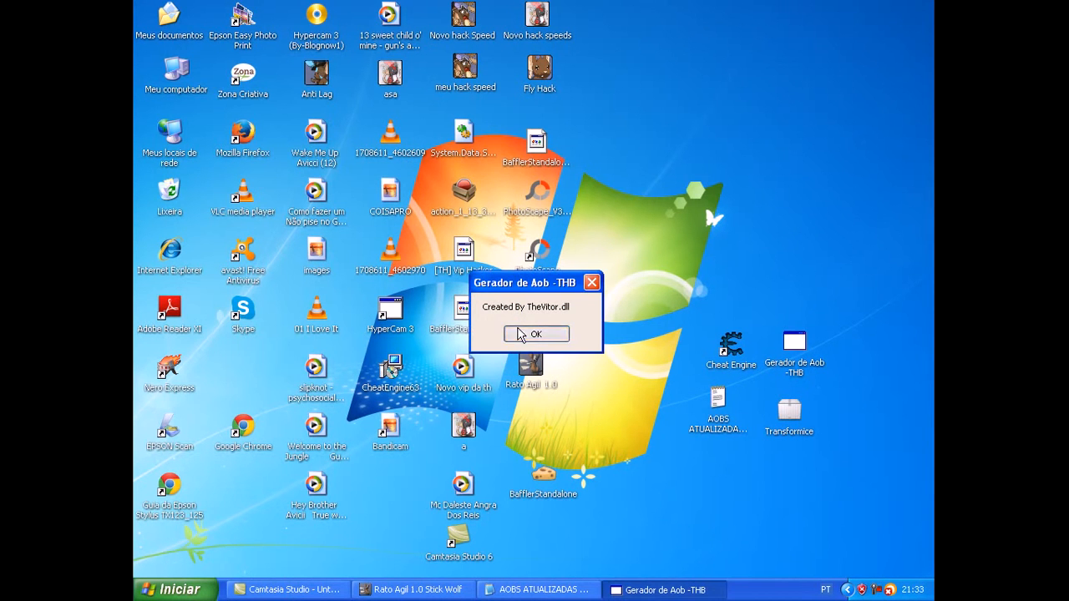
click(535, 334)
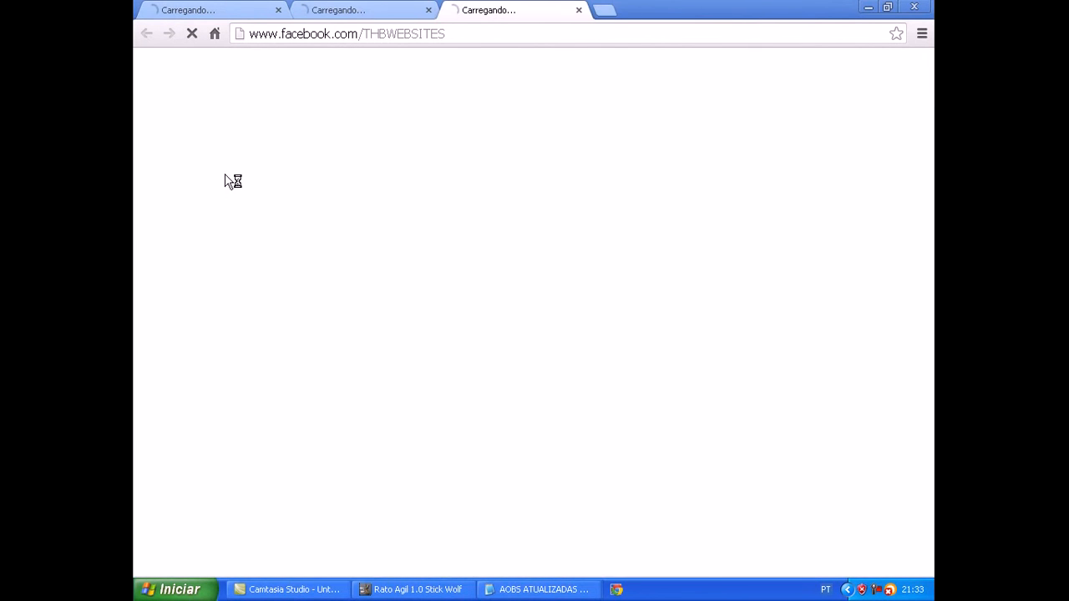
click(922, 7)
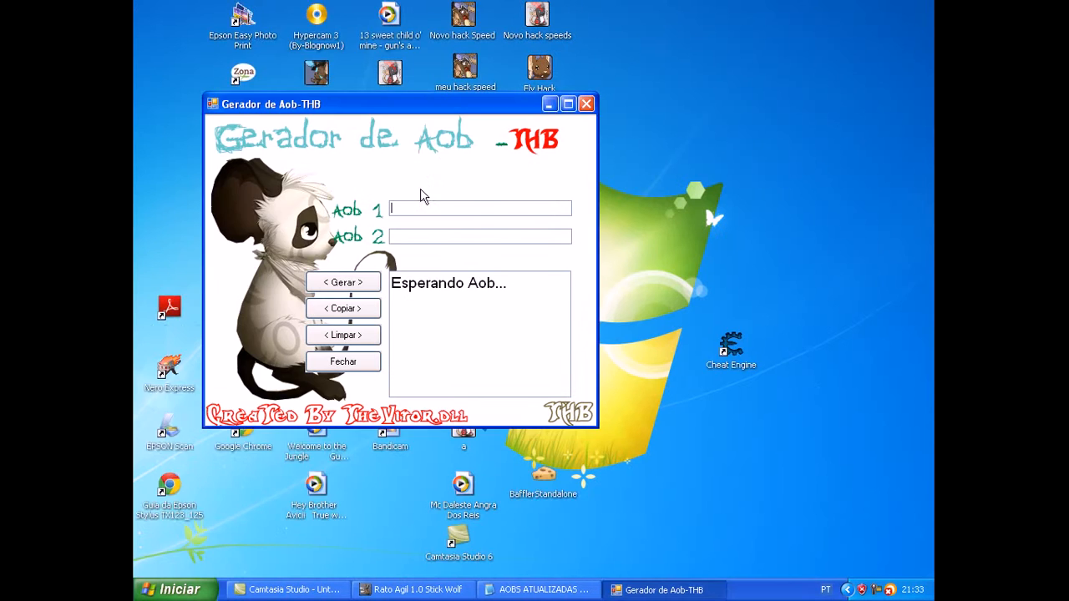
Step: Fill Aob 1 with 3c 00 00 00 3d 00 00 00 3e 00 and Aob 2 with the replacement Bug Win code 64 00 00 00 3d 00 00 00 3e 00
key(ctrl+v)
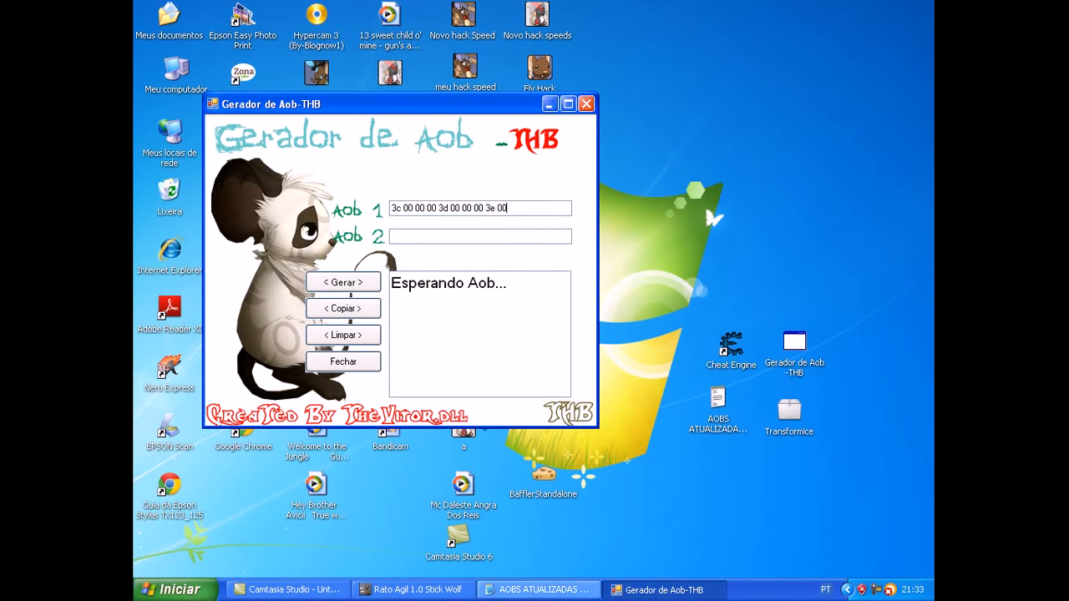
click(539, 590)
drag(557, 136, 227, 138)
key(ctrl+c)
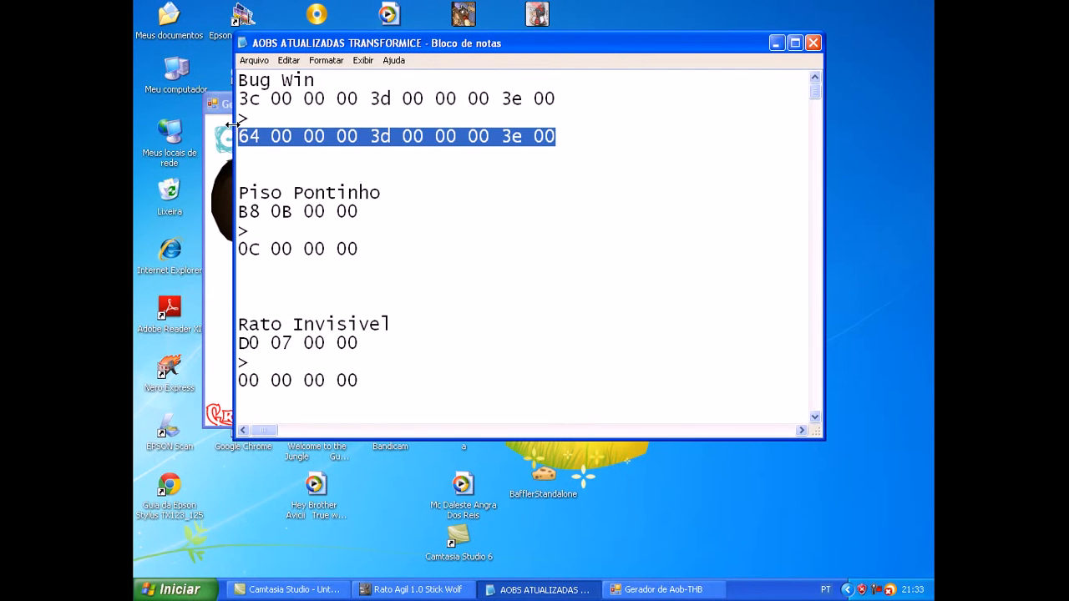
click(776, 42)
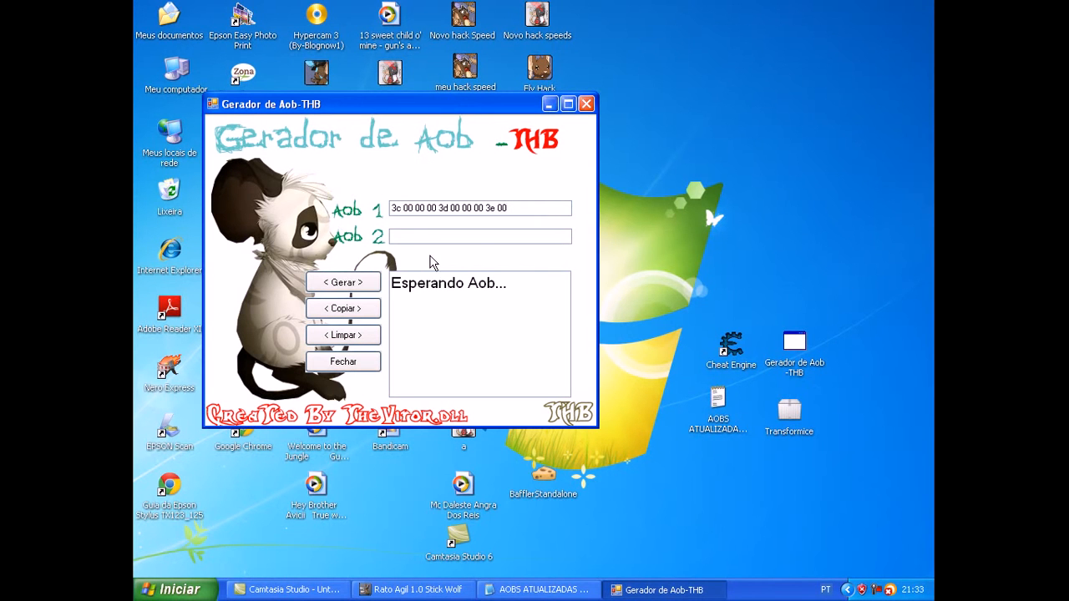
click(426, 236)
key(ctrl+v)
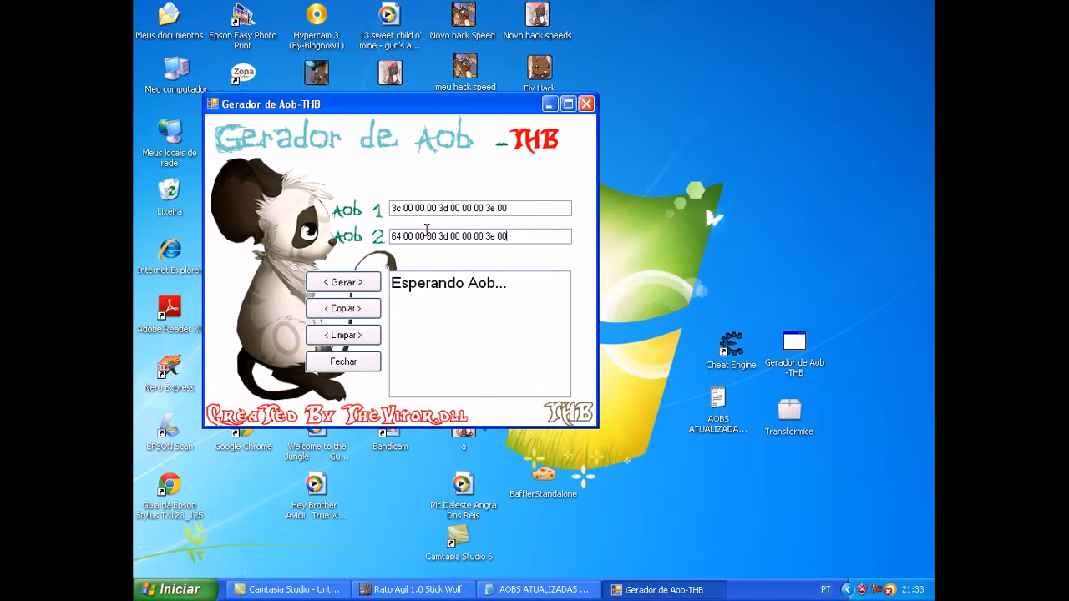
Step: Generate the autoAssemble script from both codes, copy the whole script, and minimize the generator
click(342, 282)
drag(551, 345, 502, 284)
click(548, 342)
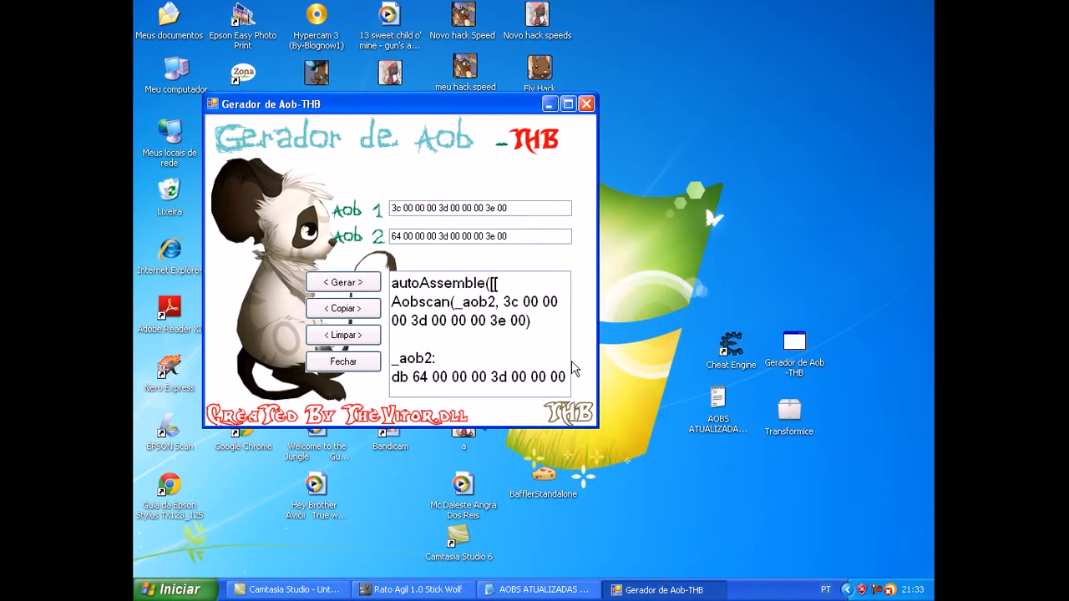
drag(567, 368, 495, 405)
click(429, 364)
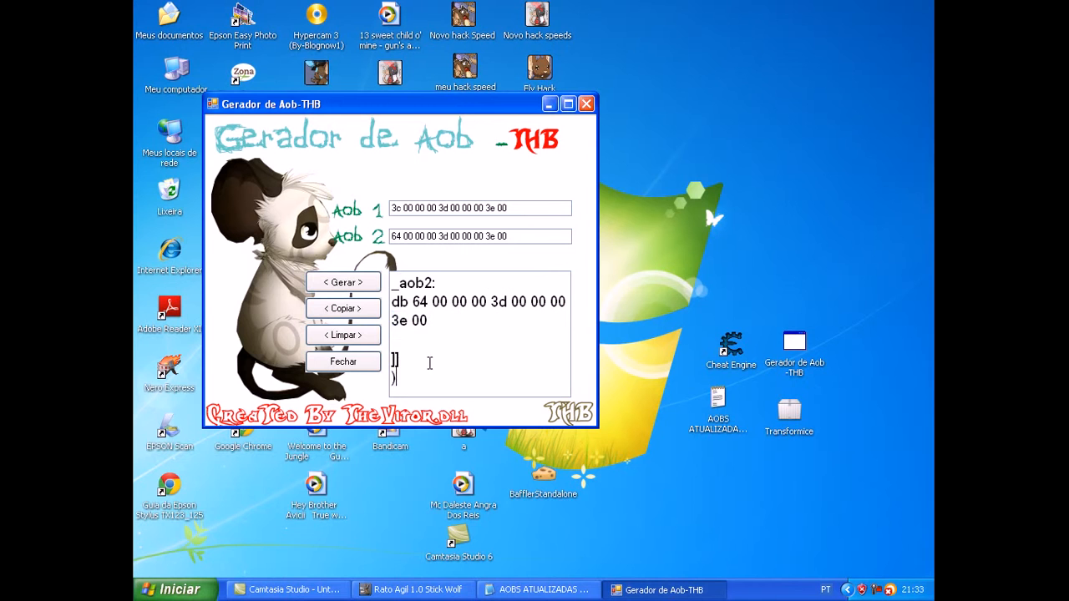
drag(397, 372, 378, 228)
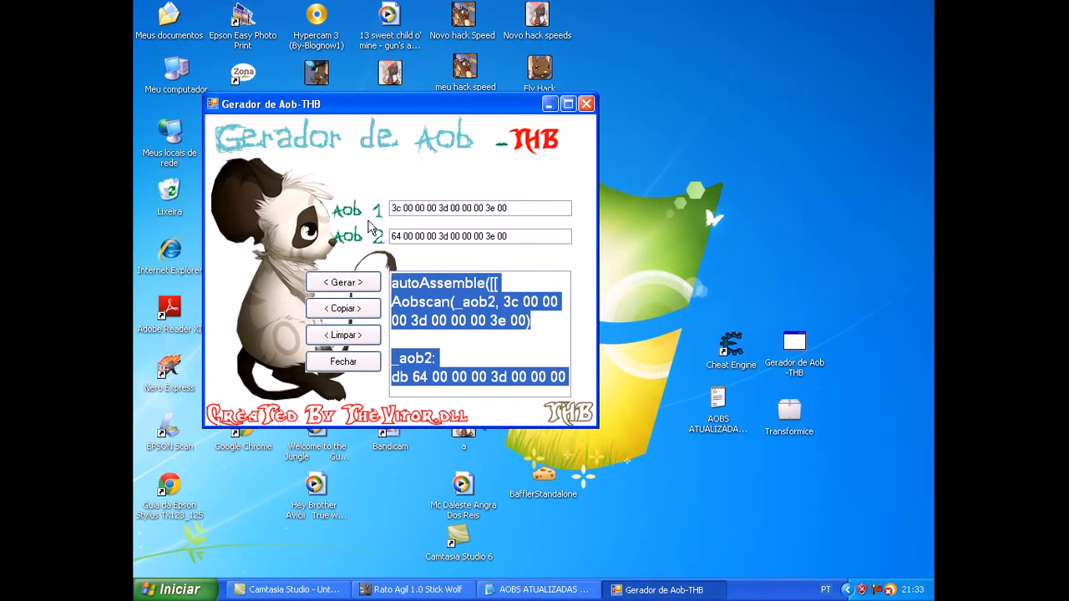
click(342, 308)
click(550, 104)
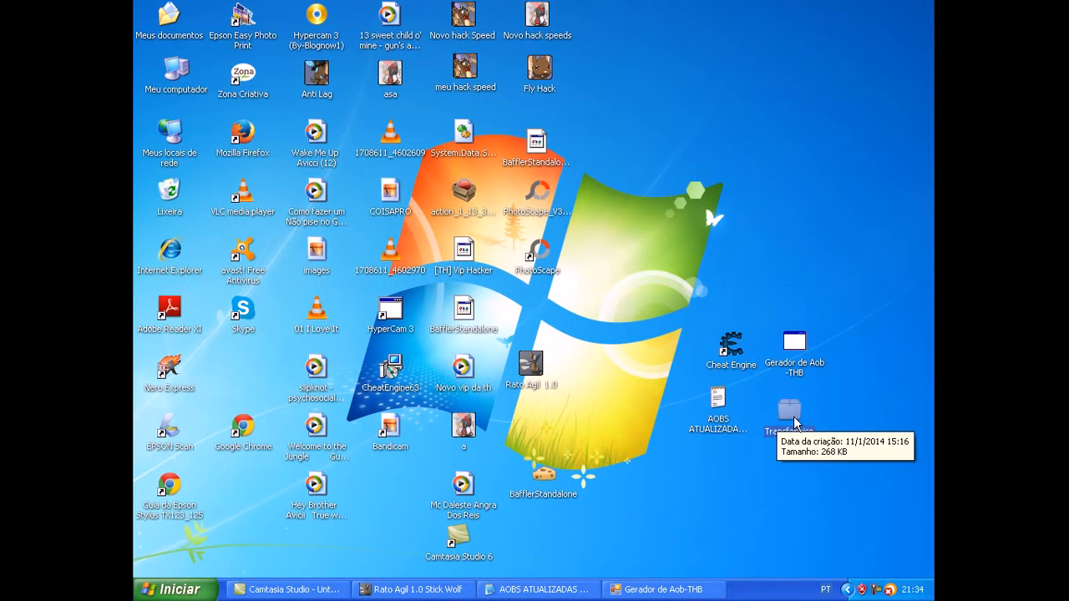
Step: Launch the Transformice standalone game from the desktop and minimize its window
double_click(793, 422)
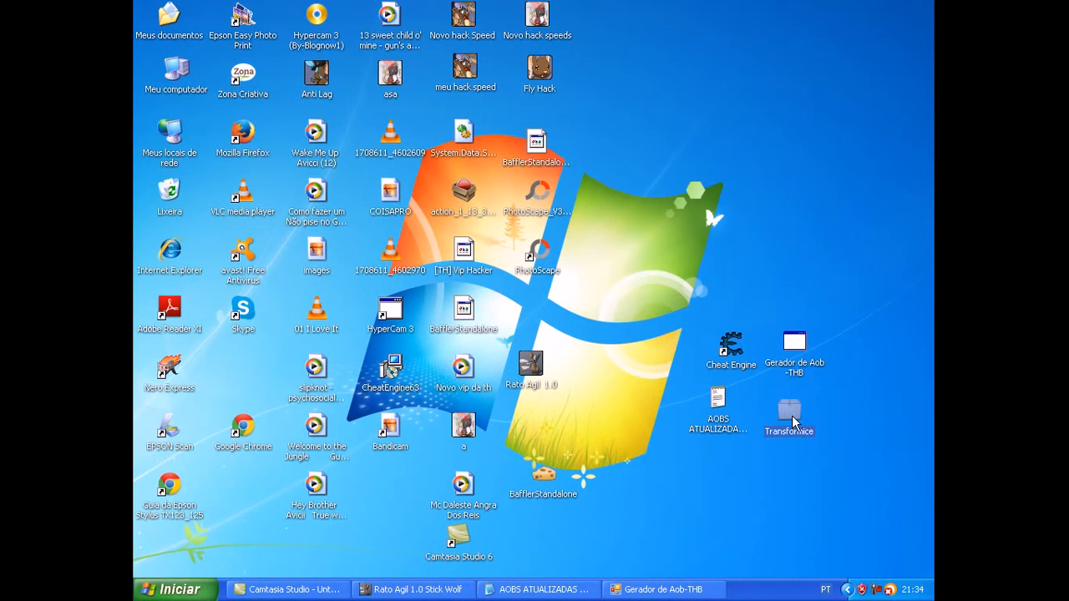
click(403, 175)
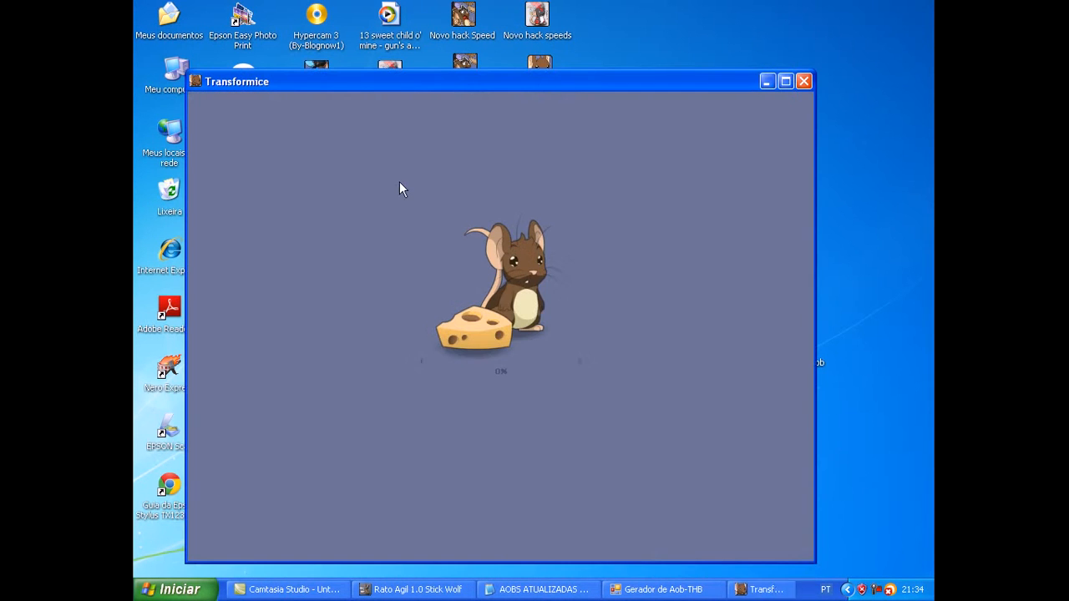
click(767, 82)
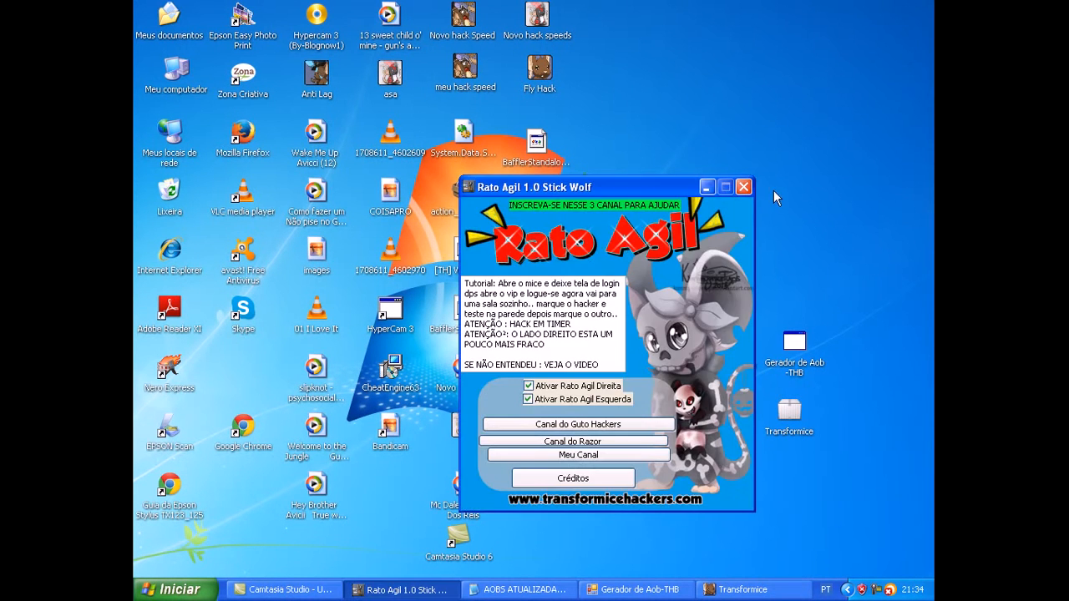
Step: Close the Rato Agil 1.0 trainer, open Cheat Engine, and move its window up so it fits fully on the desktop
click(744, 189)
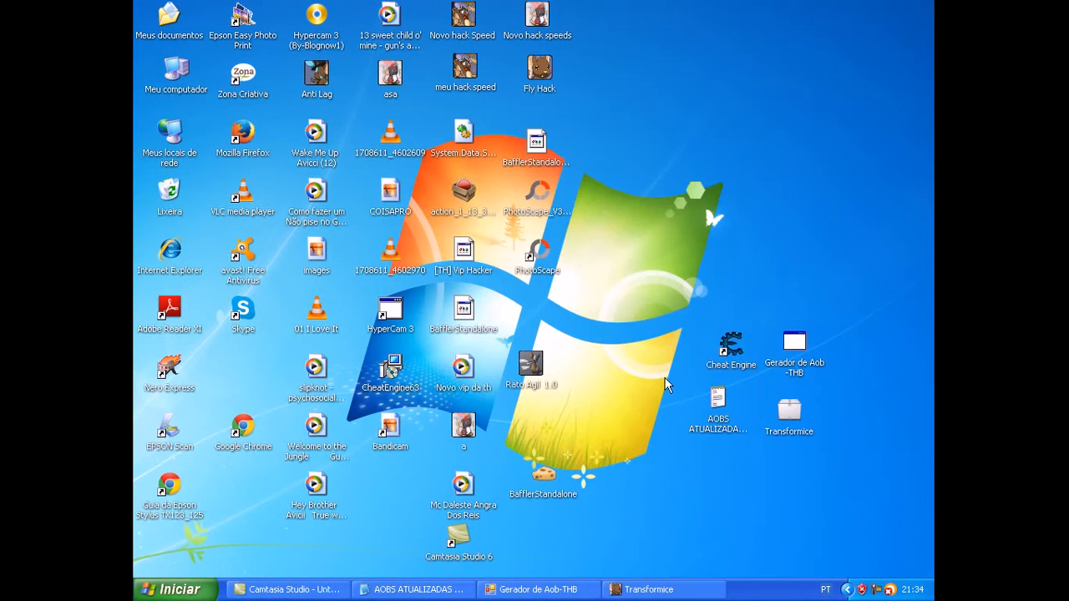
double_click(735, 357)
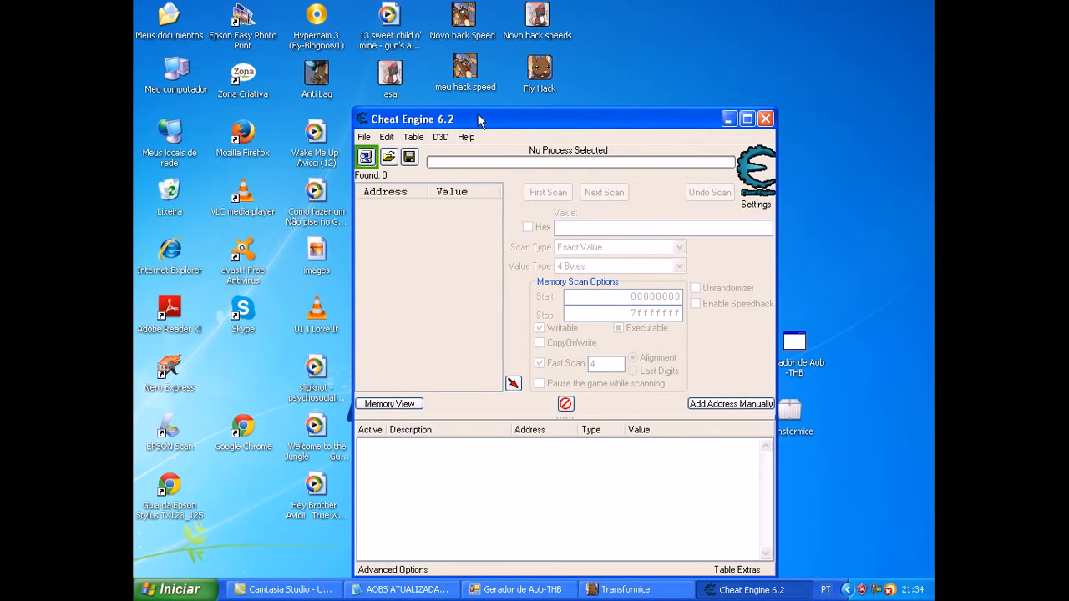
drag(477, 117, 505, 26)
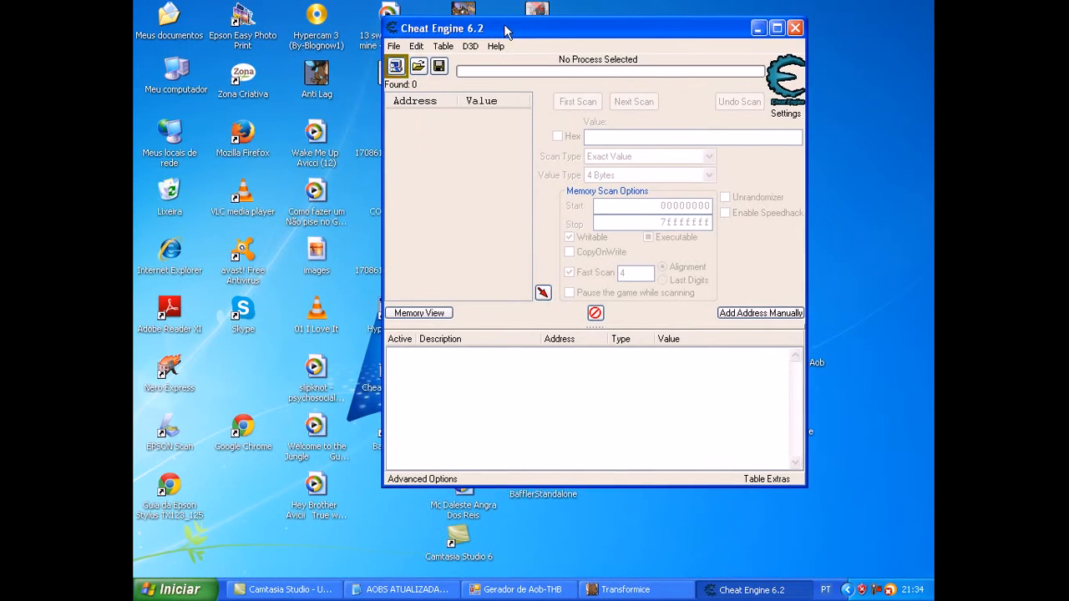
Step: Attach to the Transformice.exe process and start the generic trainer generator from the empty cheat table
click(398, 71)
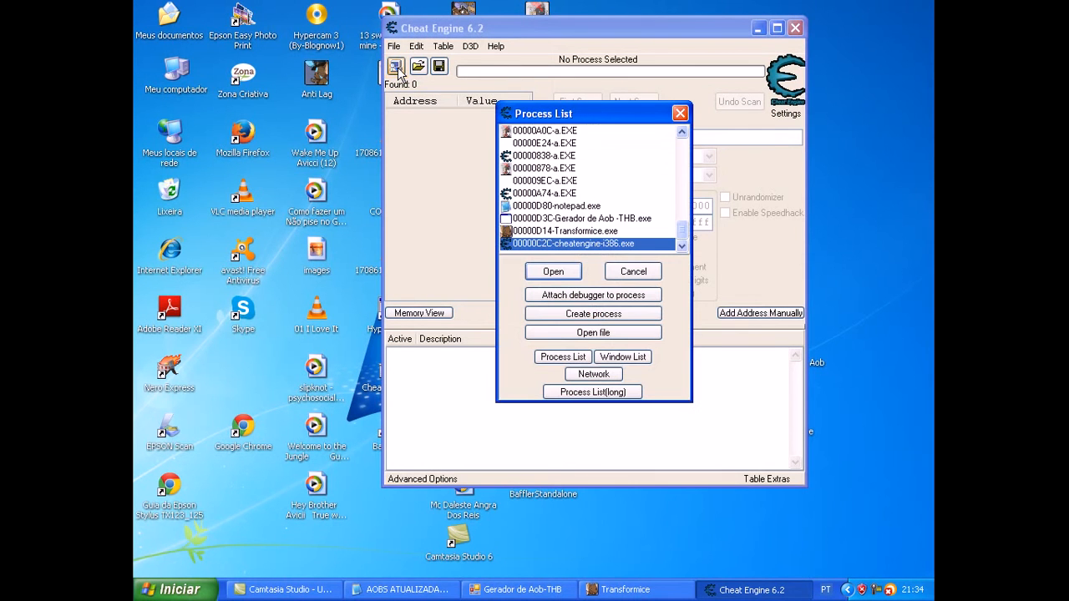
click(584, 230)
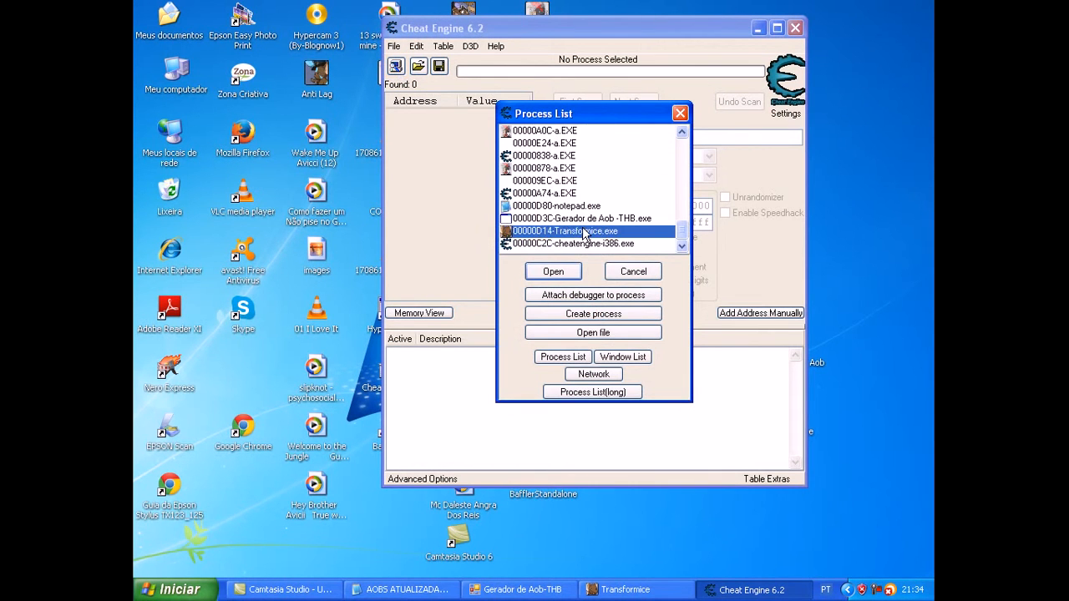
click(553, 271)
click(393, 46)
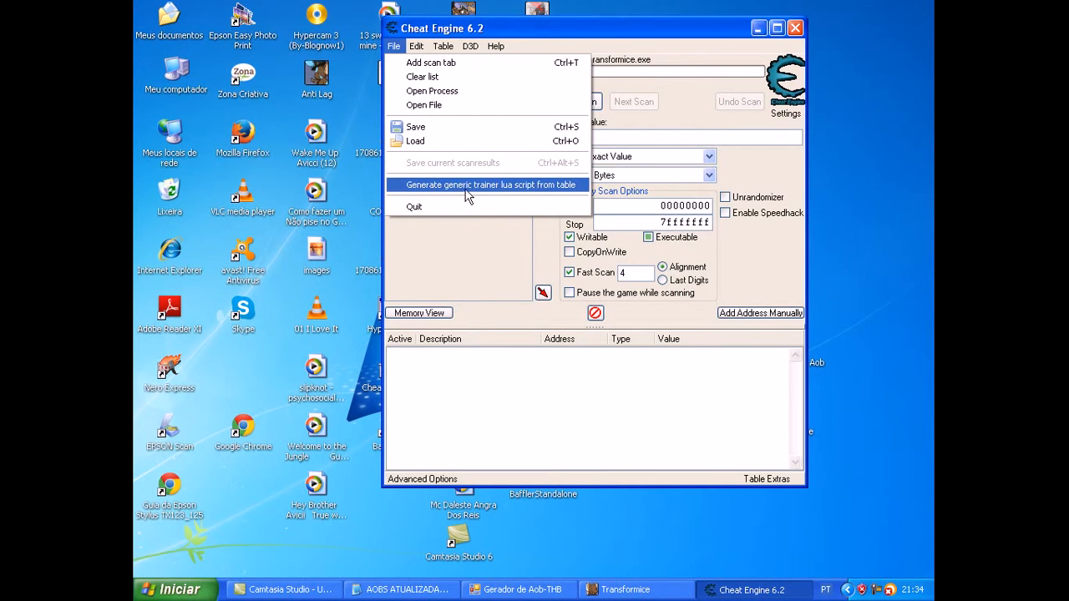
click(465, 187)
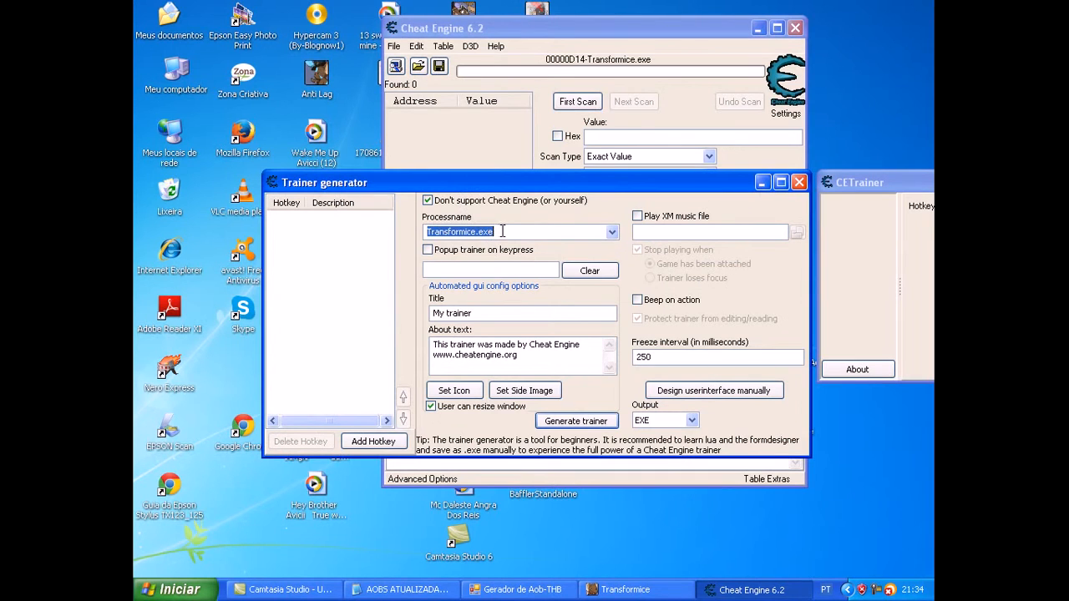
Step: Set the trainer's title to "VIp hack by:COISAPRO" and replace its about text with "BY:COISAPRO"
click(504, 232)
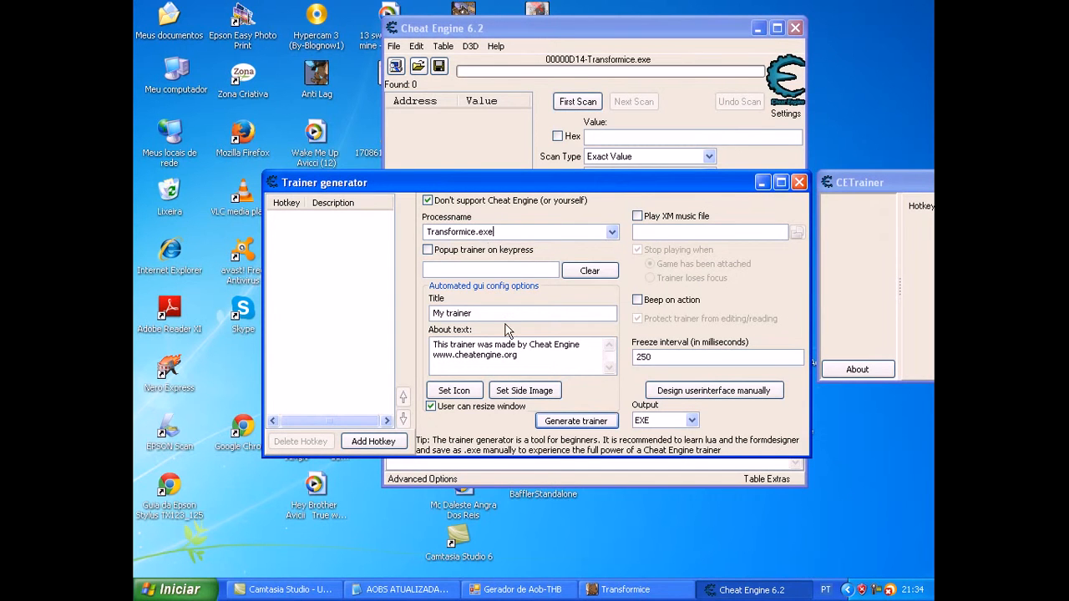
drag(484, 315, 431, 311)
key(BackSpace)
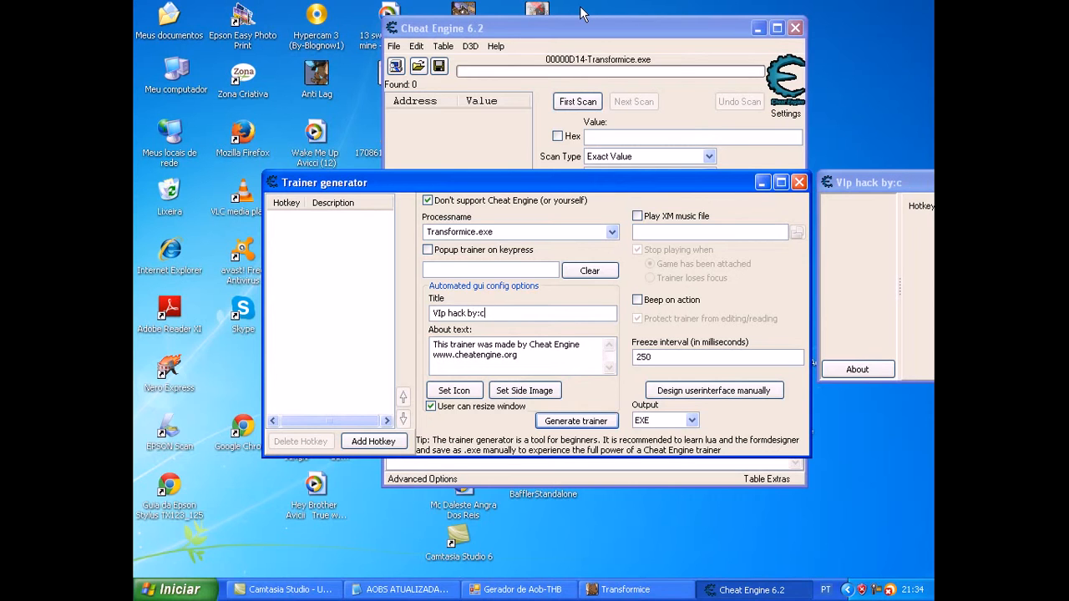
text(ISAPRO)
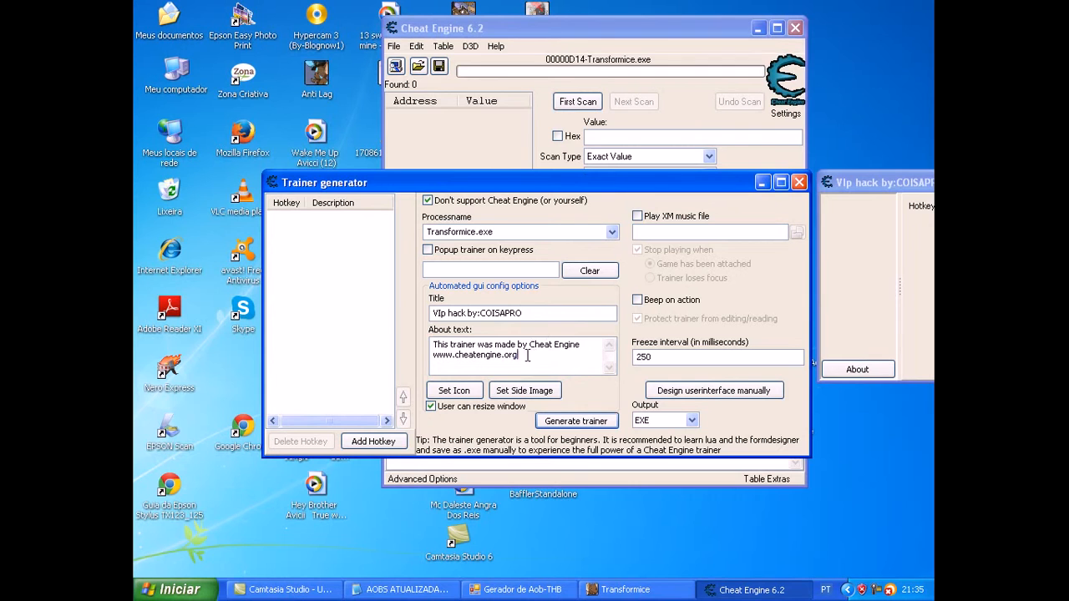
drag(533, 355, 375, 310)
key(BackSpace)
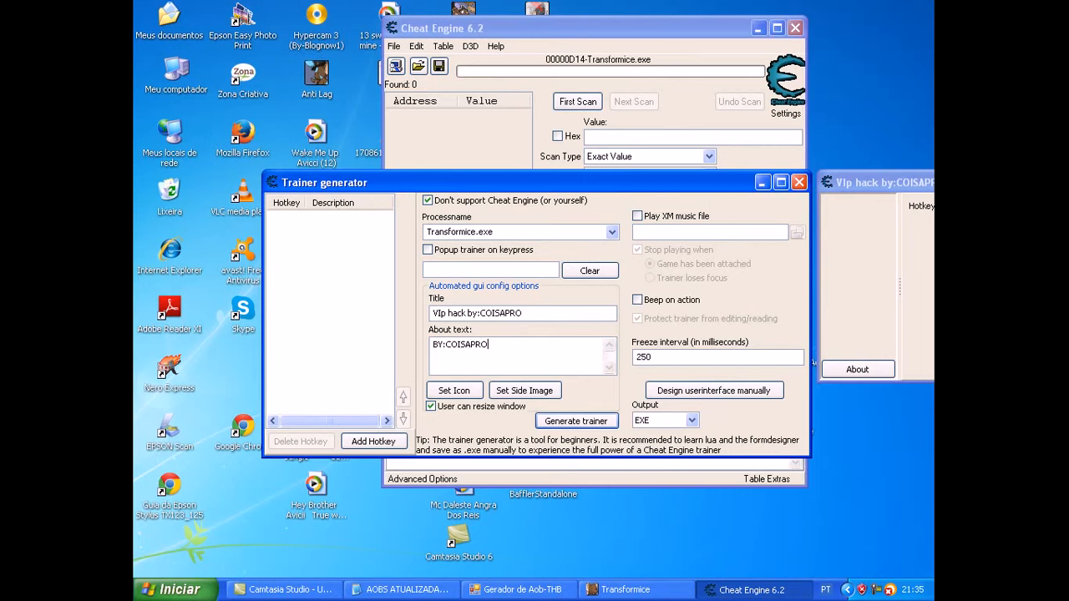
Step: Use Icon (15) from the Icones folder as the trainer's icon and set the freeze interval to 00 milliseconds
click(457, 399)
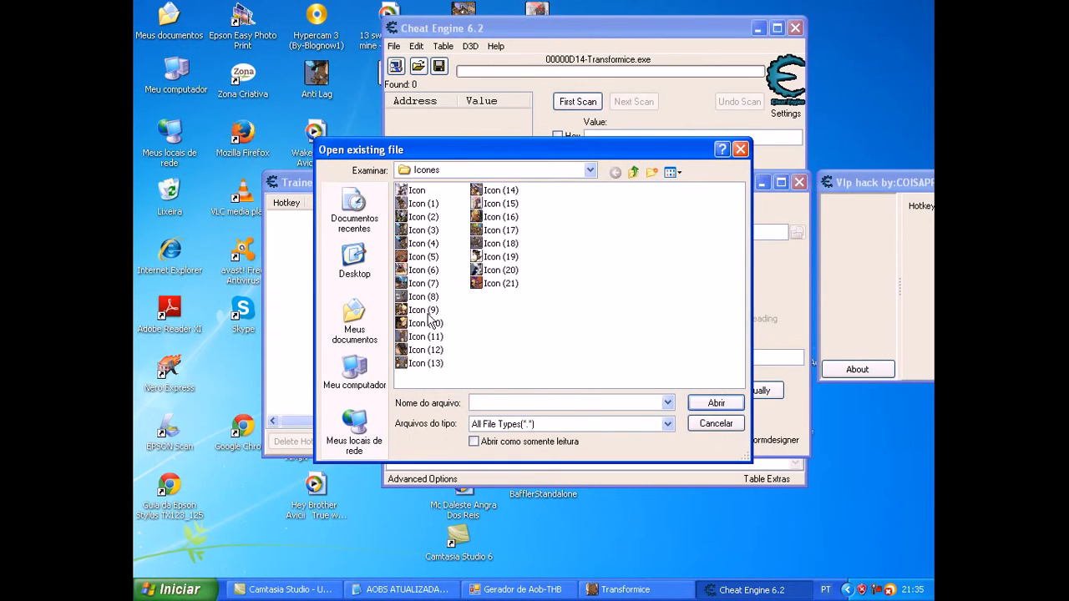
click(505, 204)
click(702, 402)
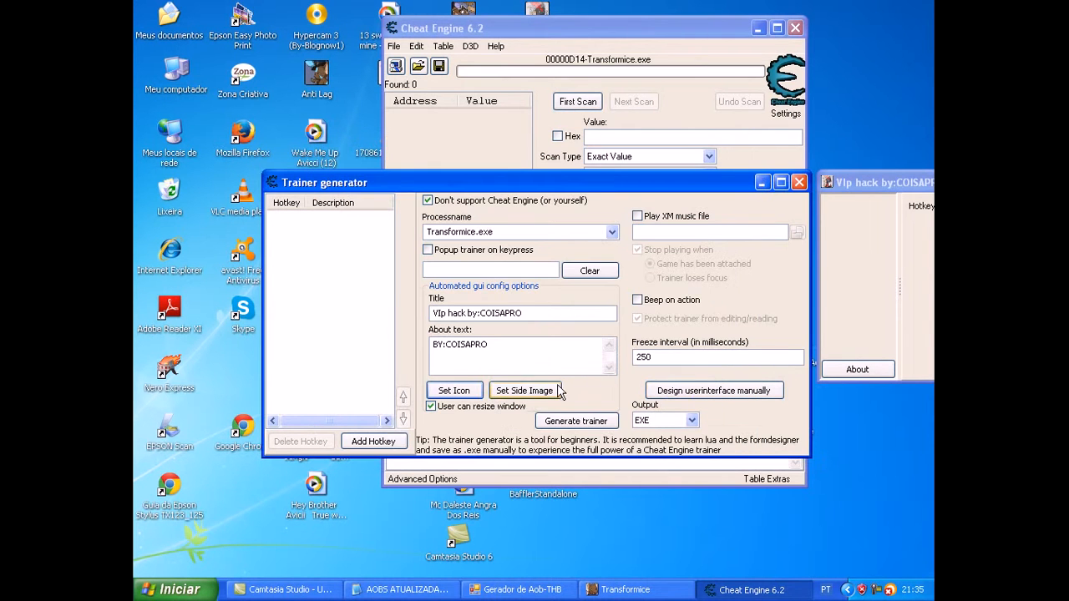
double_click(688, 357)
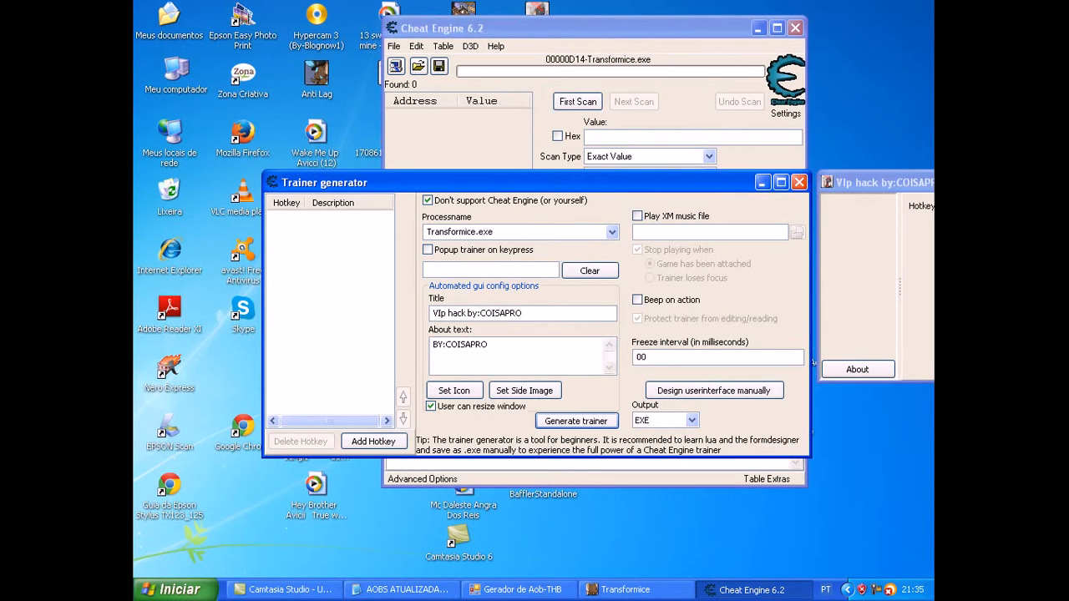
Step: Switch to designing the trainer's interface manually and delete the default image, panels and separator from the form
click(725, 394)
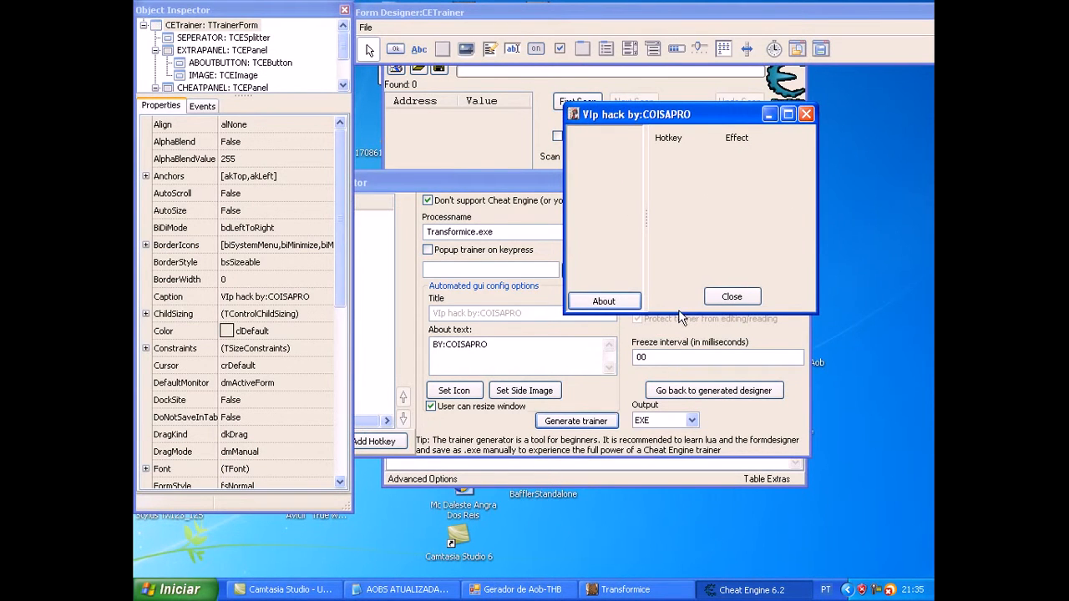
click(614, 173)
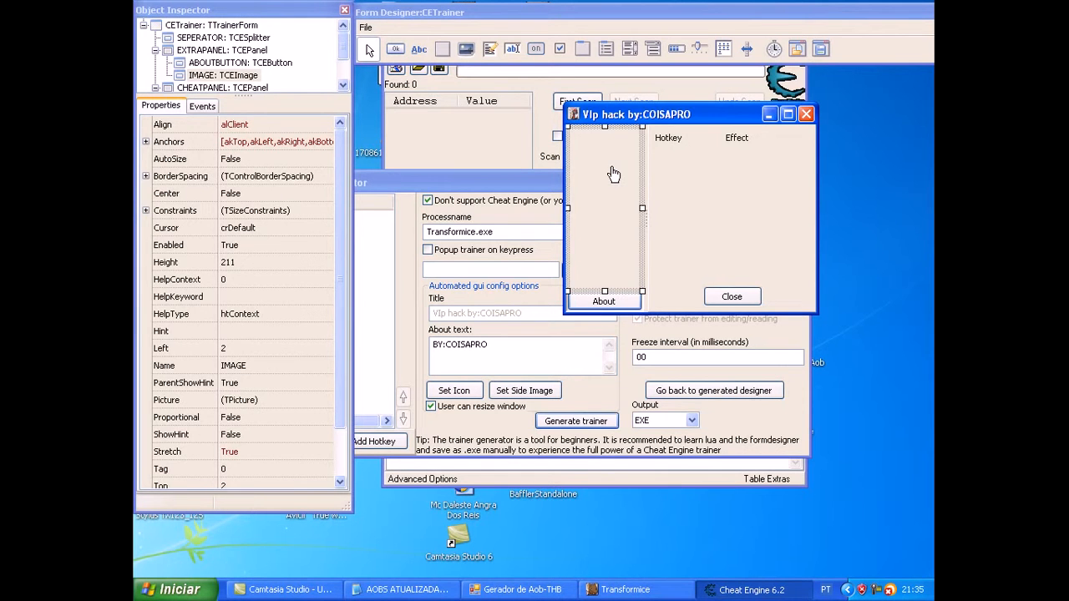
key(Delete)
click(622, 175)
key(Delete)
click(681, 192)
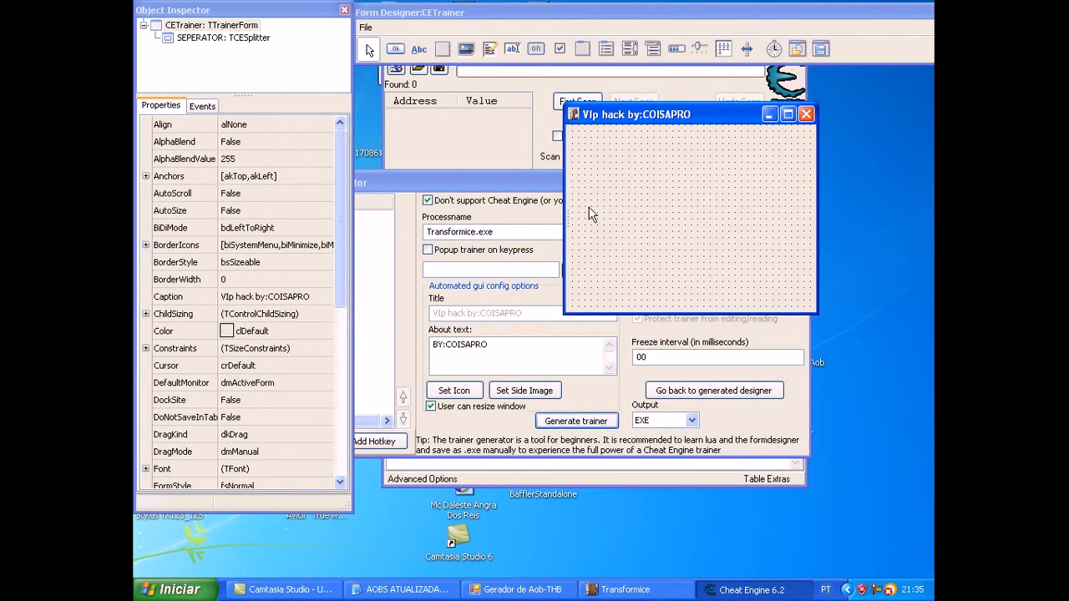
click(568, 225)
key(Delete)
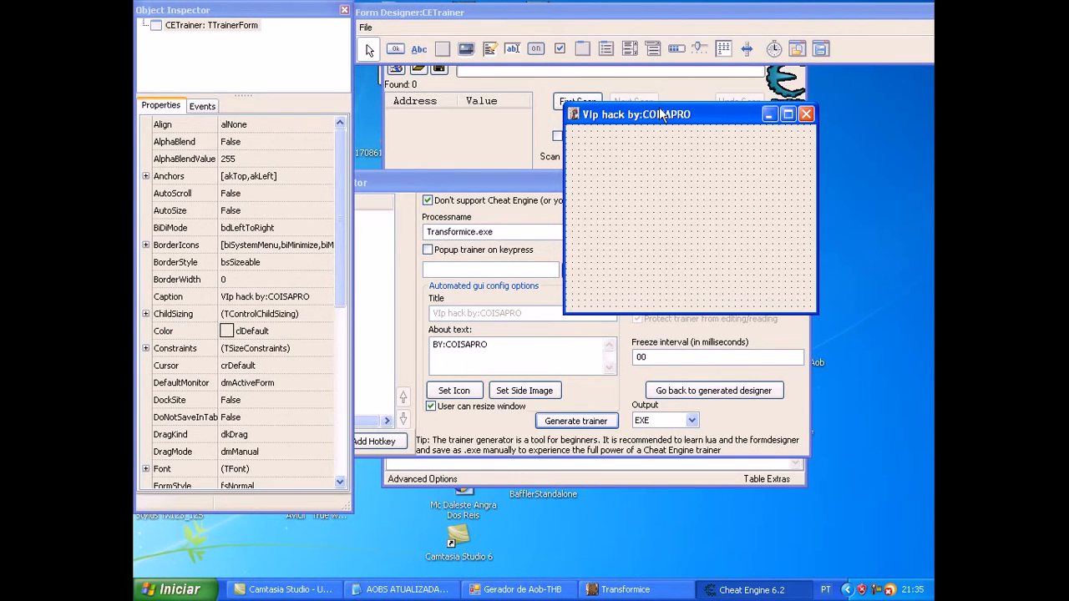
Step: Enlarge the empty trainer form in height and width, and position it just below the designer's component palette
drag(651, 264, 642, 365)
drag(673, 75, 664, 181)
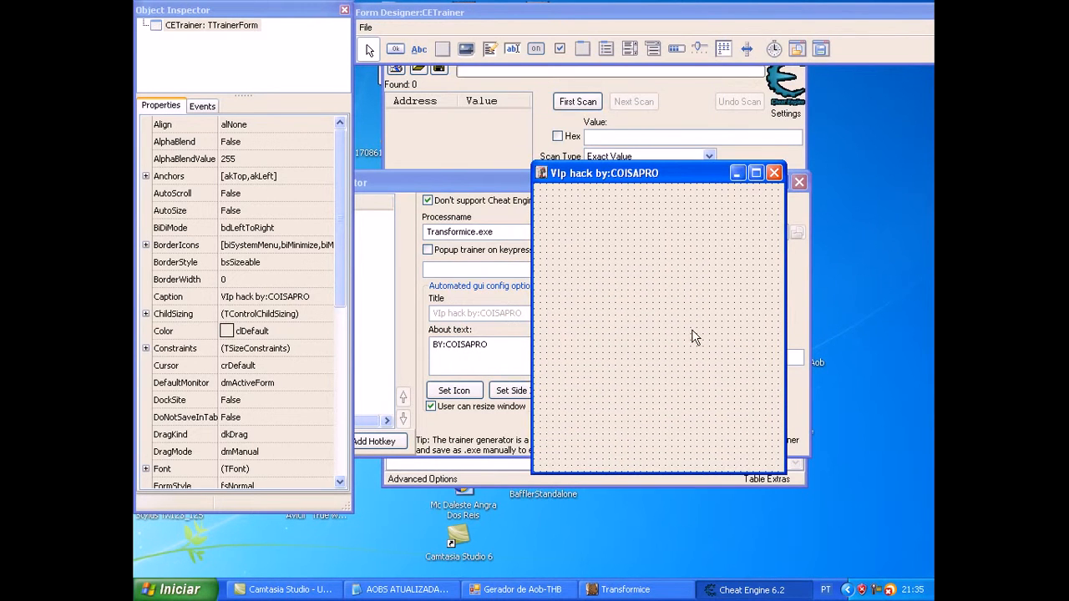
drag(785, 296, 810, 297)
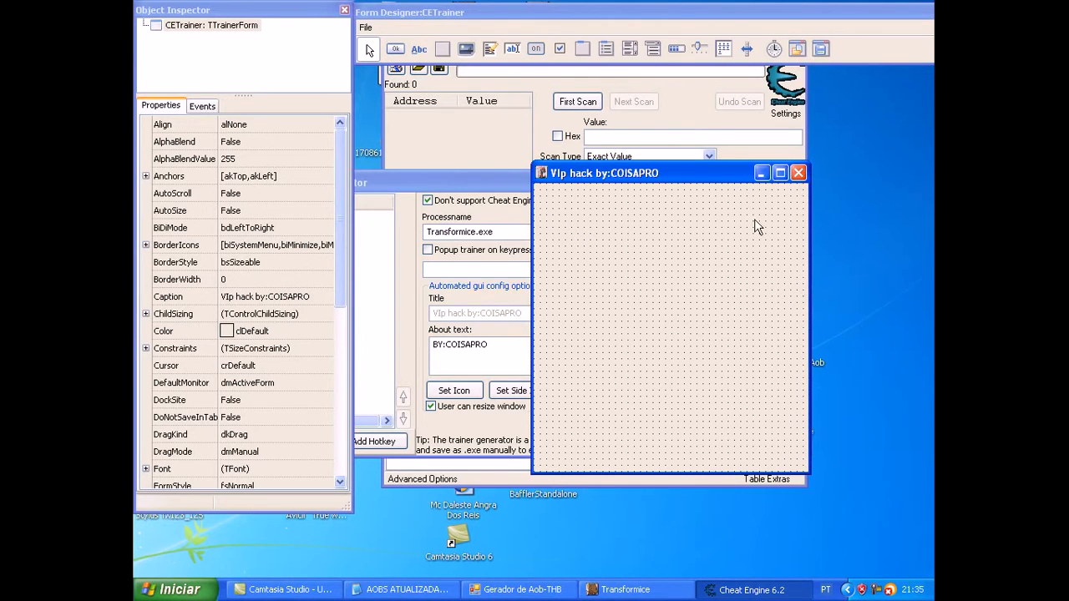
drag(726, 173, 678, 79)
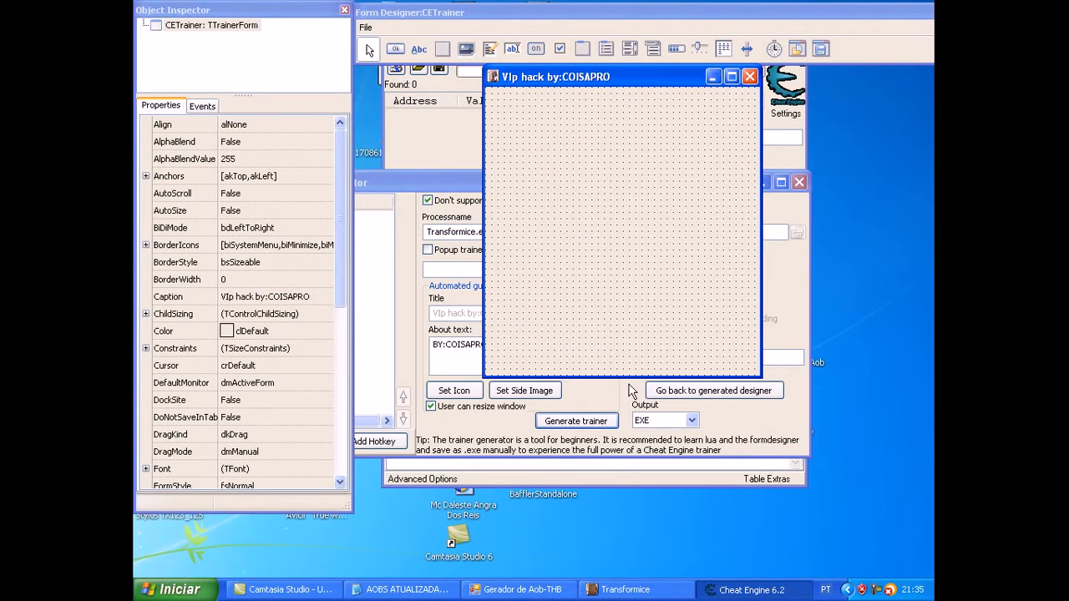
drag(629, 376, 630, 451)
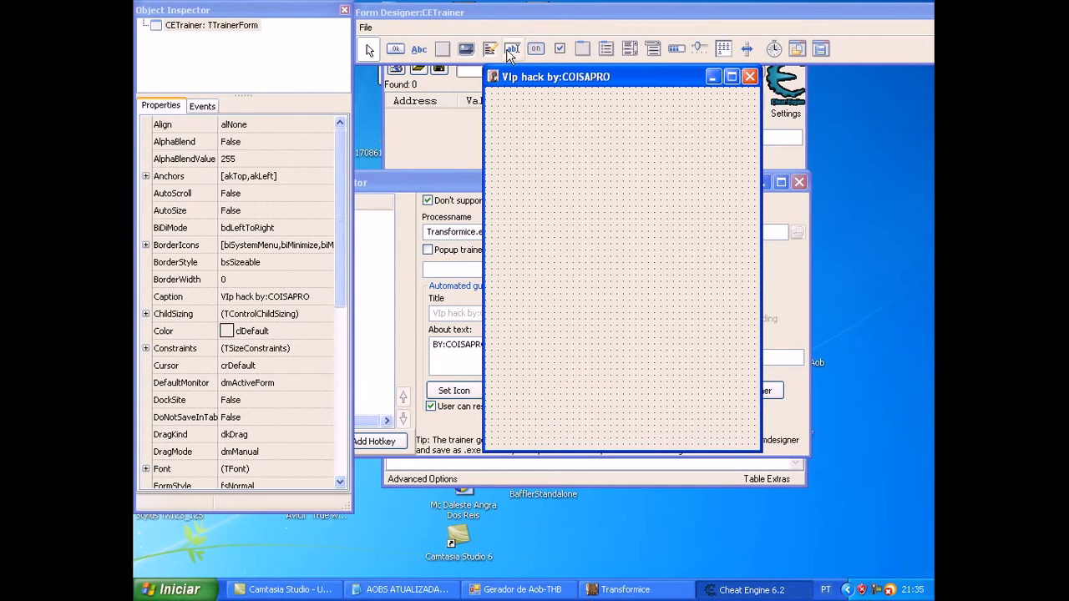
Step: Add an image component about 468 pixels high covering the whole form and open the file chooser for its picture
click(466, 50)
drag(488, 89, 764, 461)
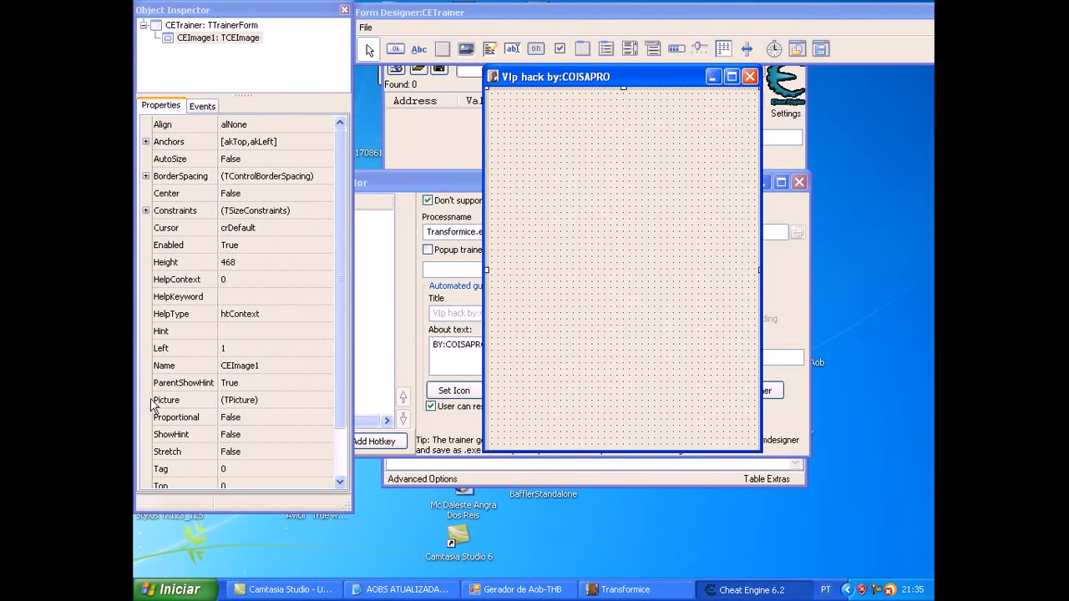
click(184, 387)
click(182, 406)
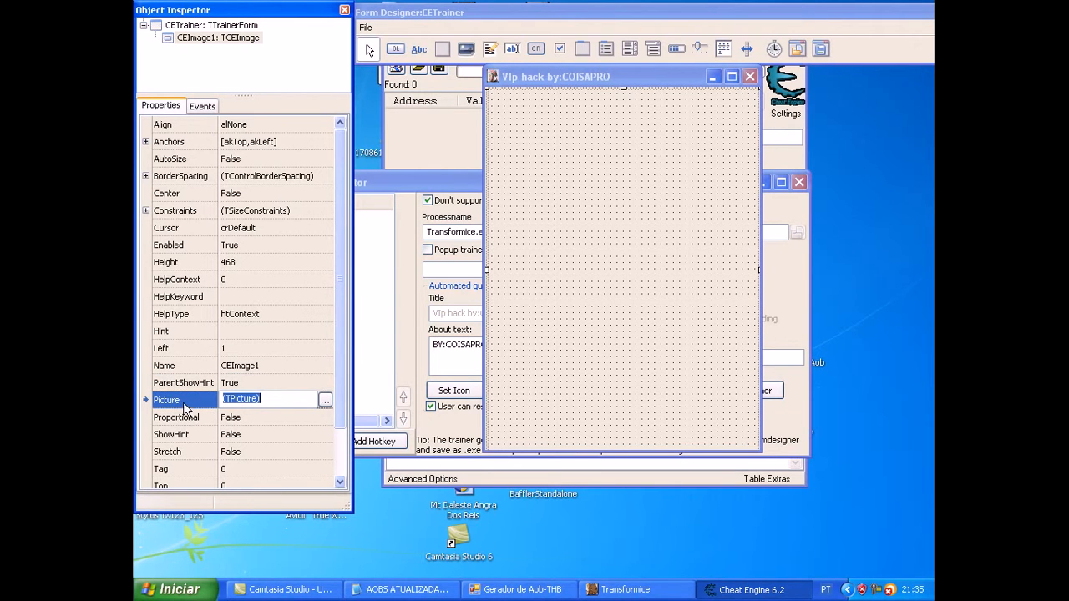
click(325, 400)
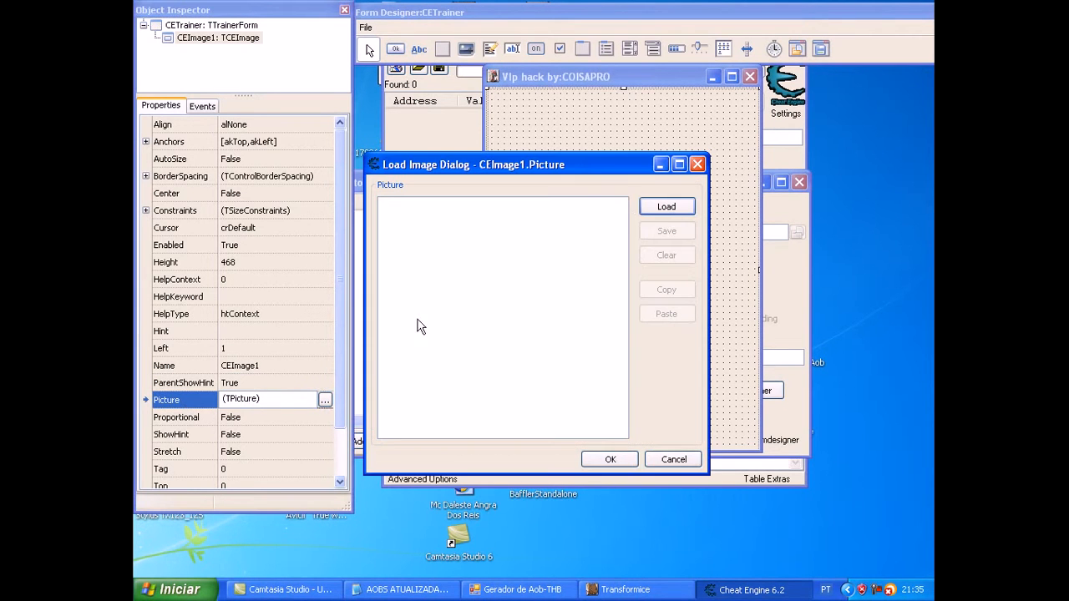
click(670, 210)
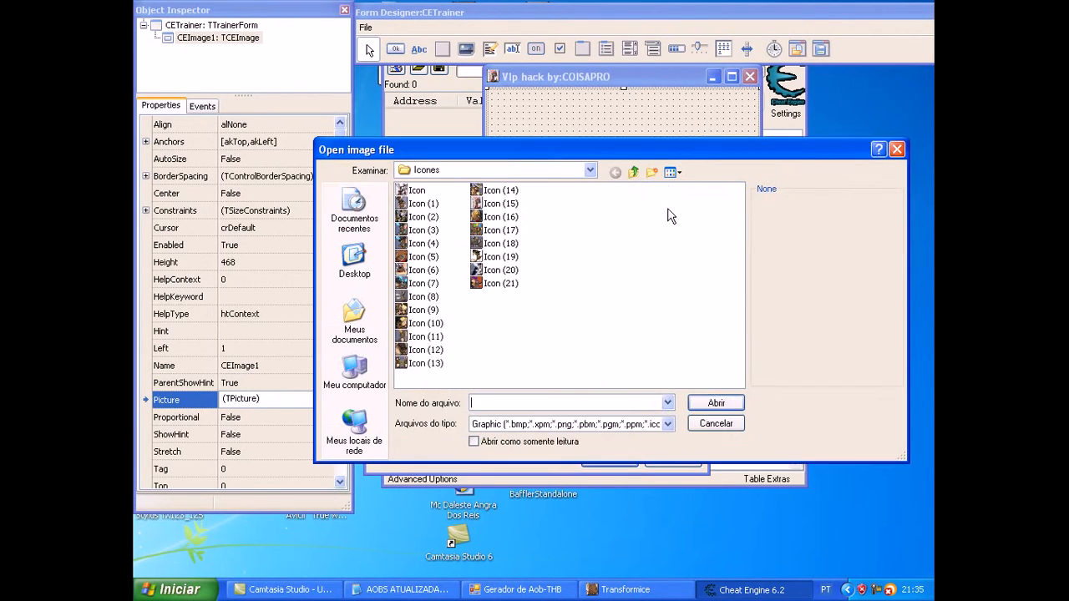
Step: Preview the designs in the "hacks desiners" folder under Meus documentos and load image 6 as the form's picture
click(366, 321)
double_click(451, 311)
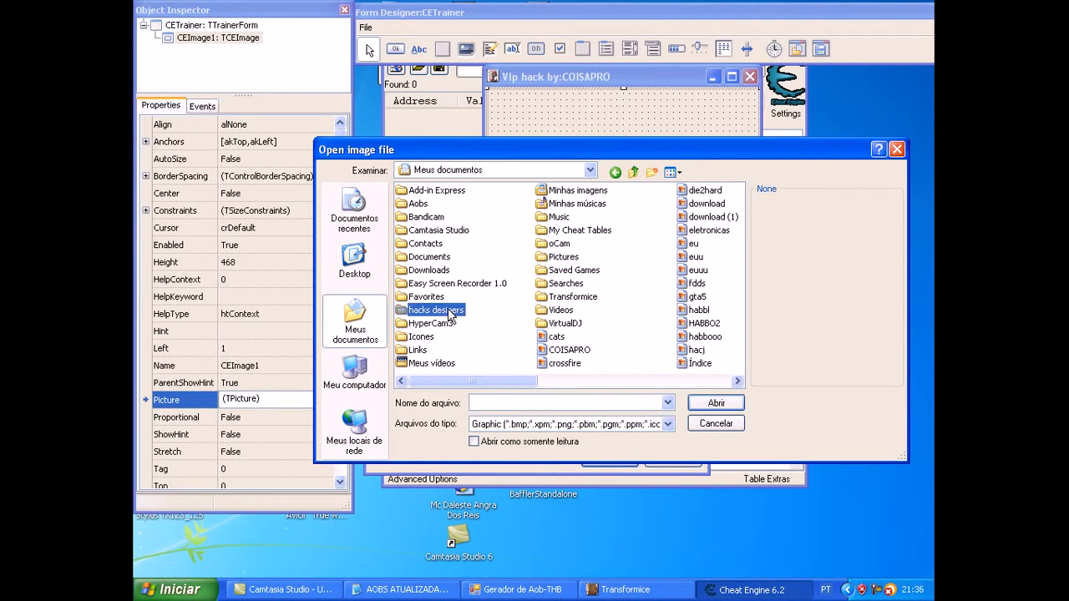
click(424, 310)
click(424, 337)
click(426, 364)
click(422, 284)
click(413, 270)
click(410, 256)
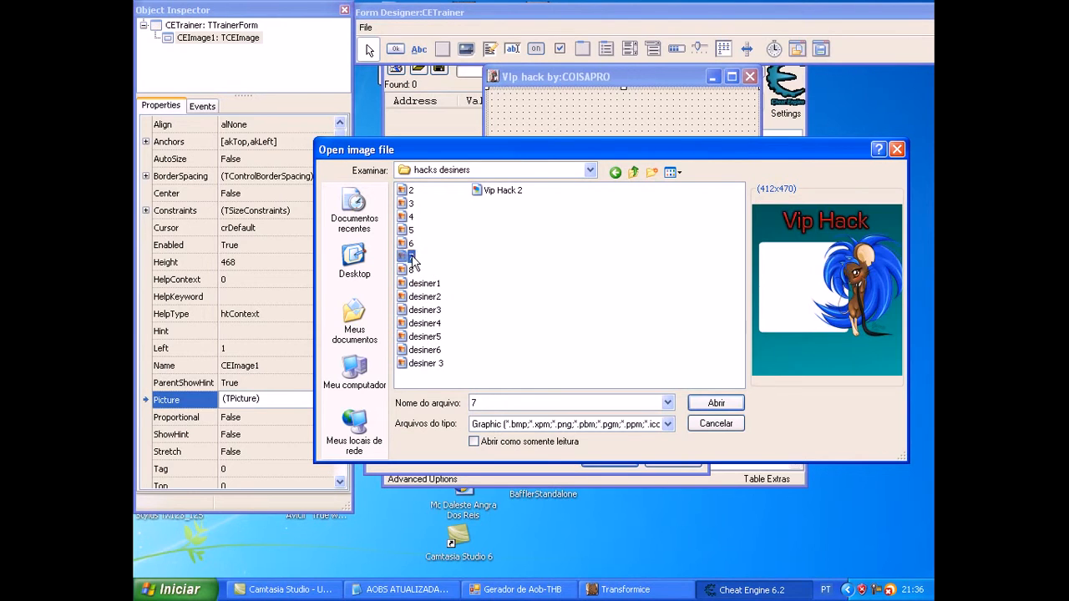
click(410, 243)
click(409, 217)
click(410, 256)
click(411, 243)
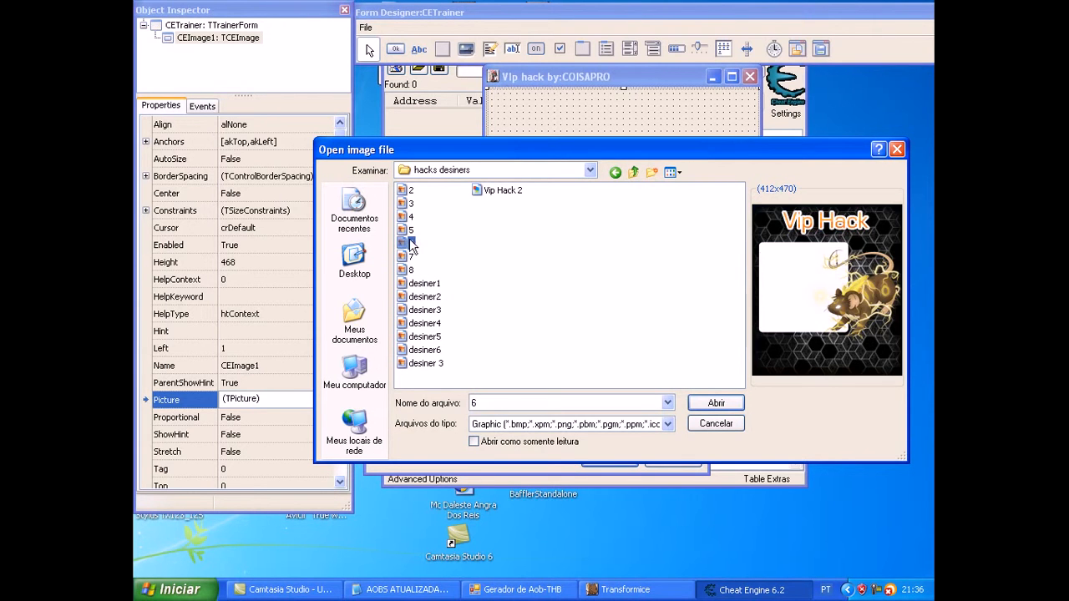
click(715, 404)
click(621, 456)
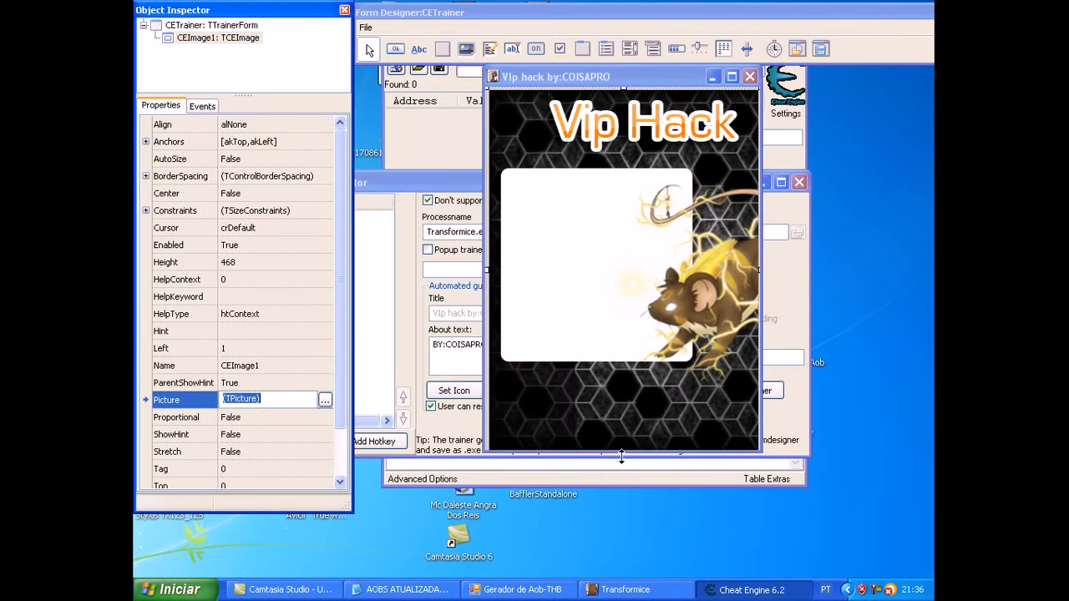
Step: Fit the form and background image edges together, extending the image to Top -8 and shifting it to Left -3, and move the form slightly down
drag(625, 87, 625, 81)
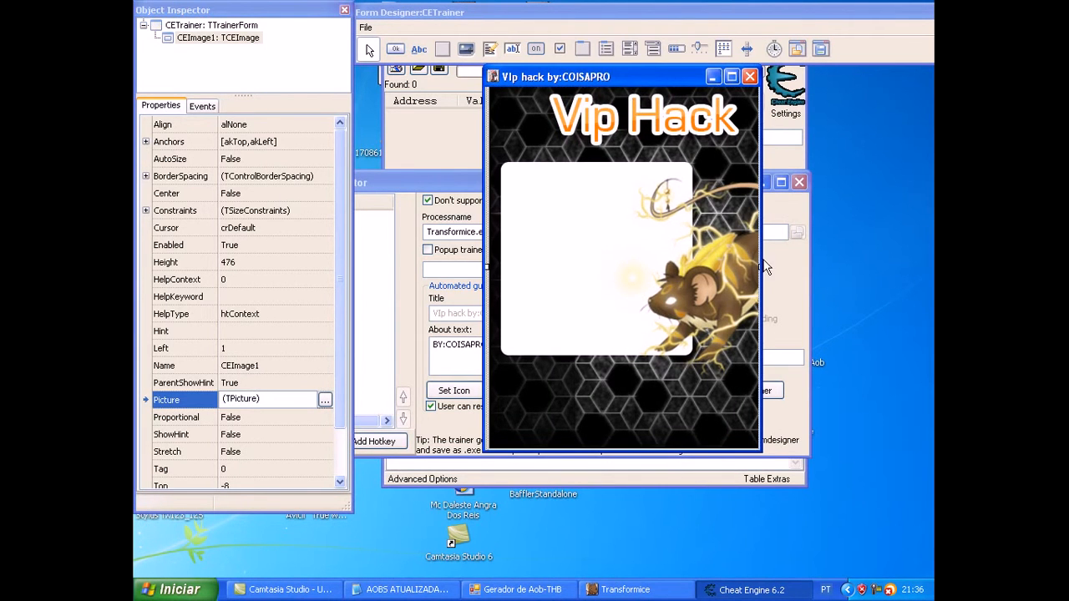
mouse_move(762, 262)
mouse_down()
mouse_move(776, 263)
mouse_move(760, 265)
mouse_up()
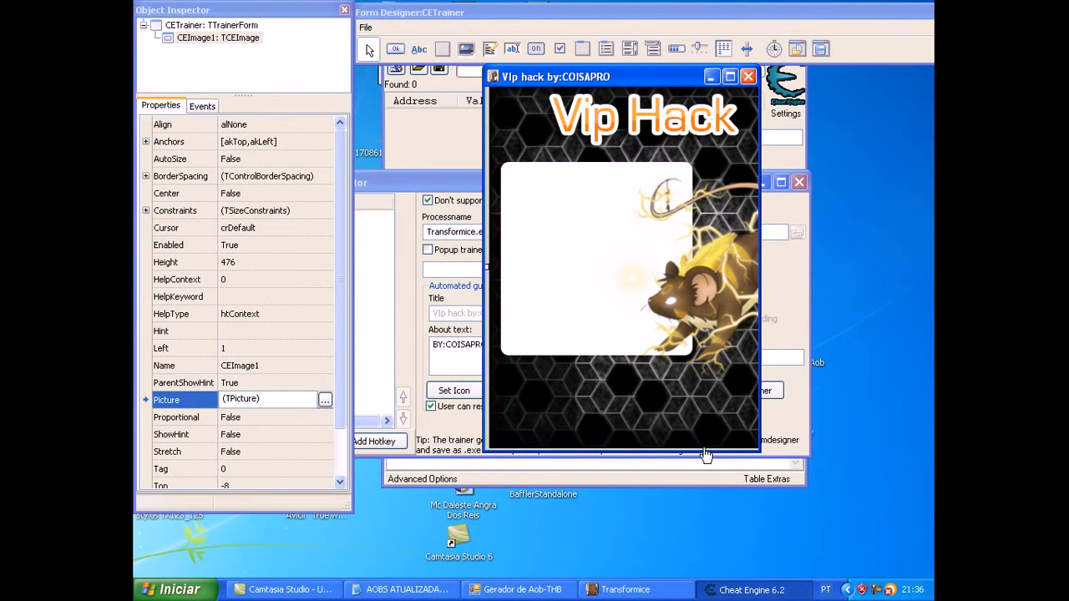
drag(635, 453, 627, 451)
drag(486, 268, 489, 269)
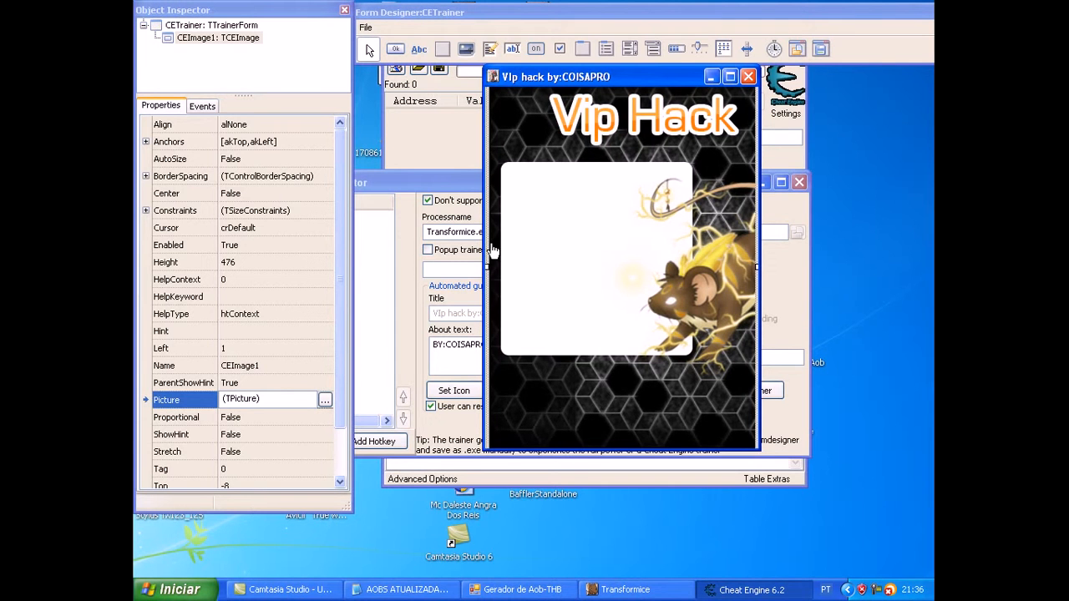
drag(484, 246, 489, 247)
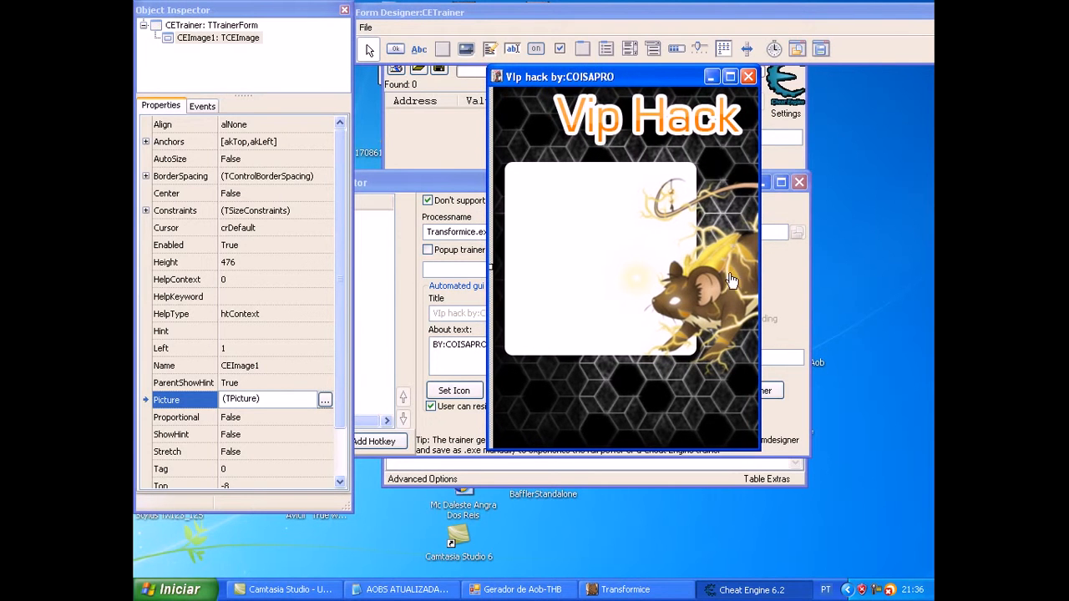
drag(760, 270, 762, 270)
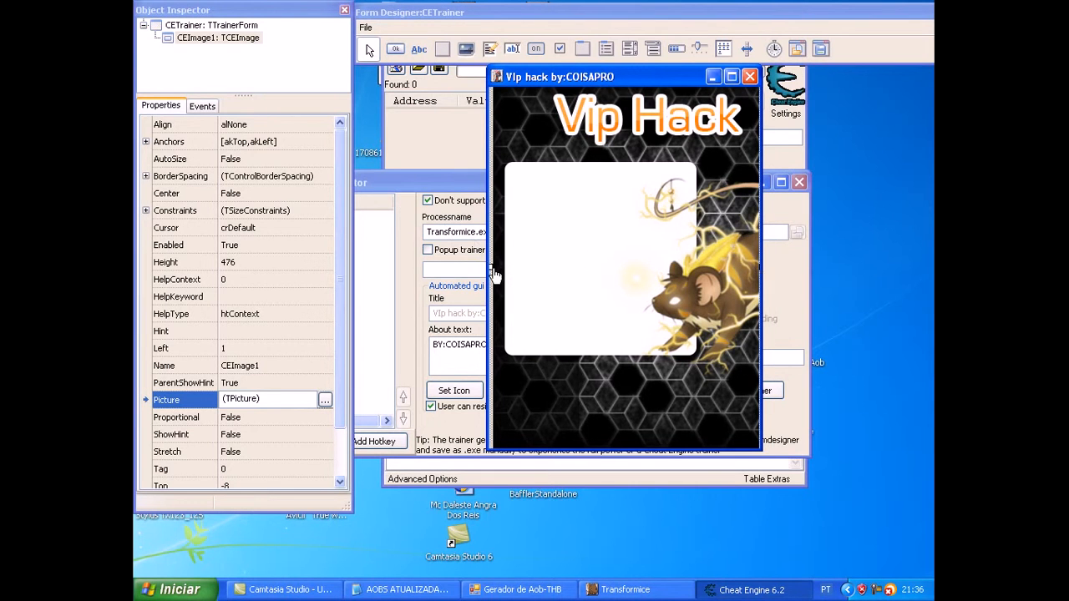
drag(501, 270, 498, 269)
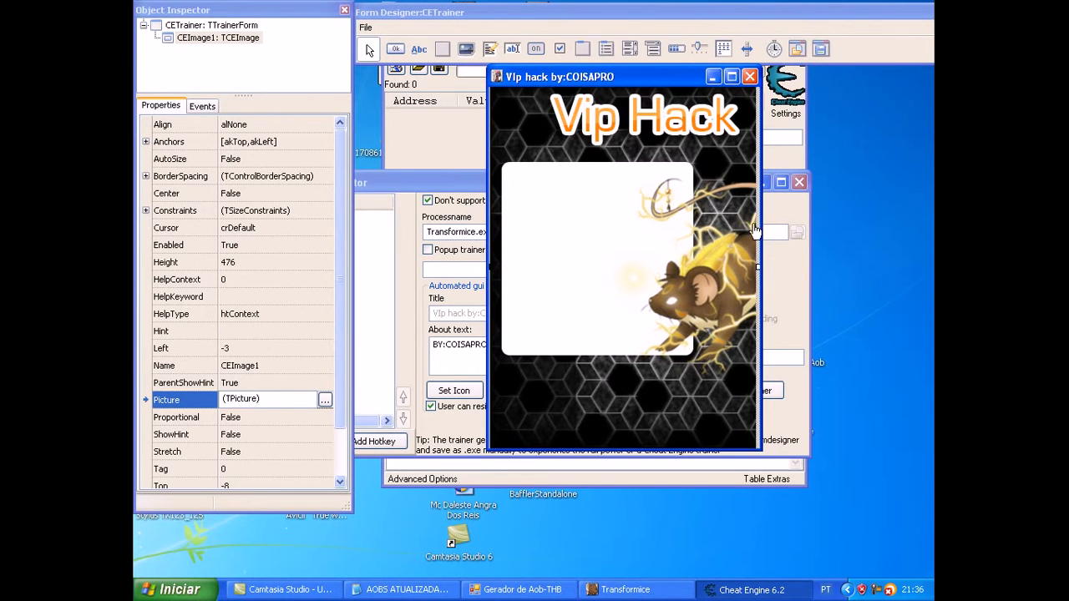
drag(761, 231, 757, 230)
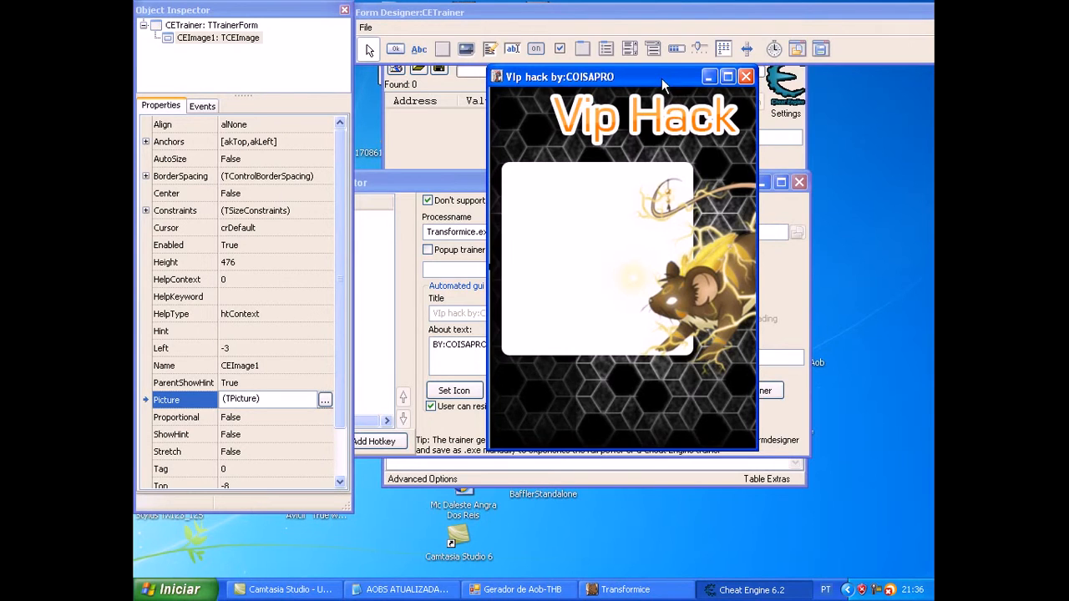
drag(666, 78, 650, 100)
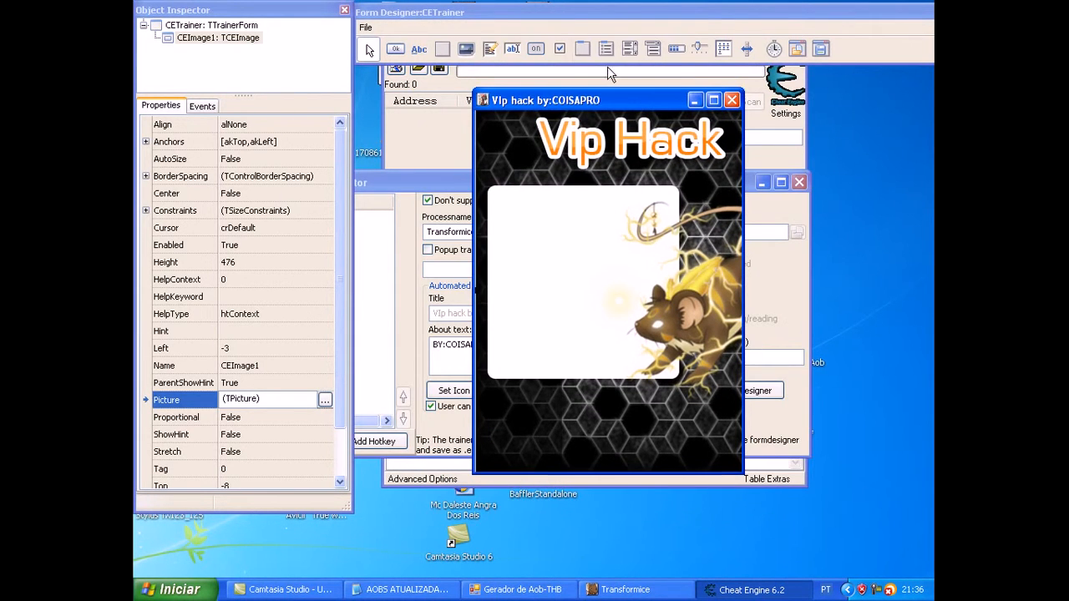
Step: Add a checkbox in the upper part of the form's white panel and set its caption to "ATIVE"
click(559, 50)
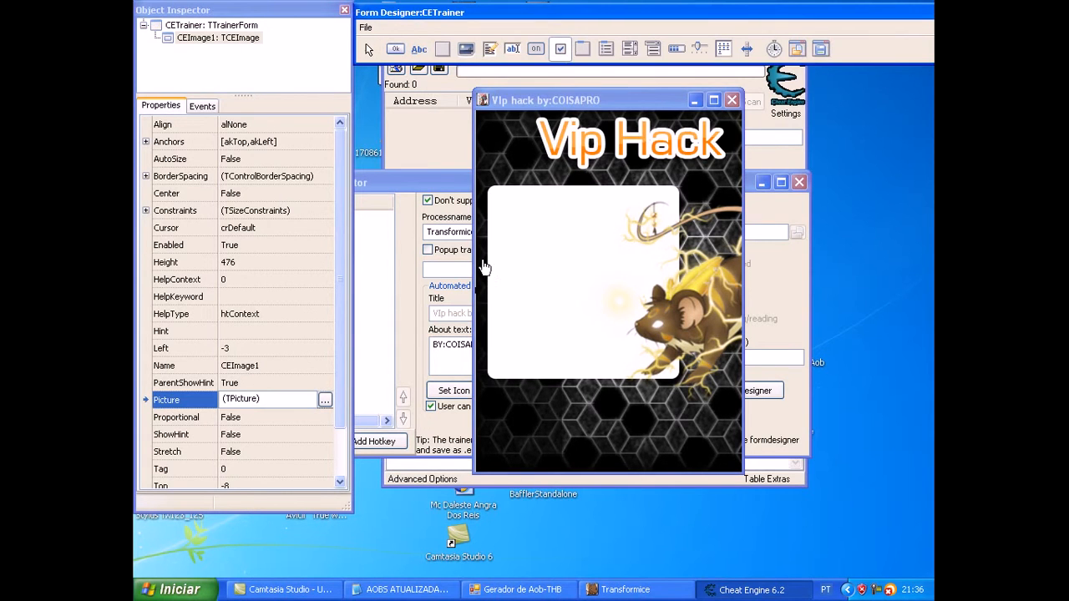
drag(495, 221, 562, 242)
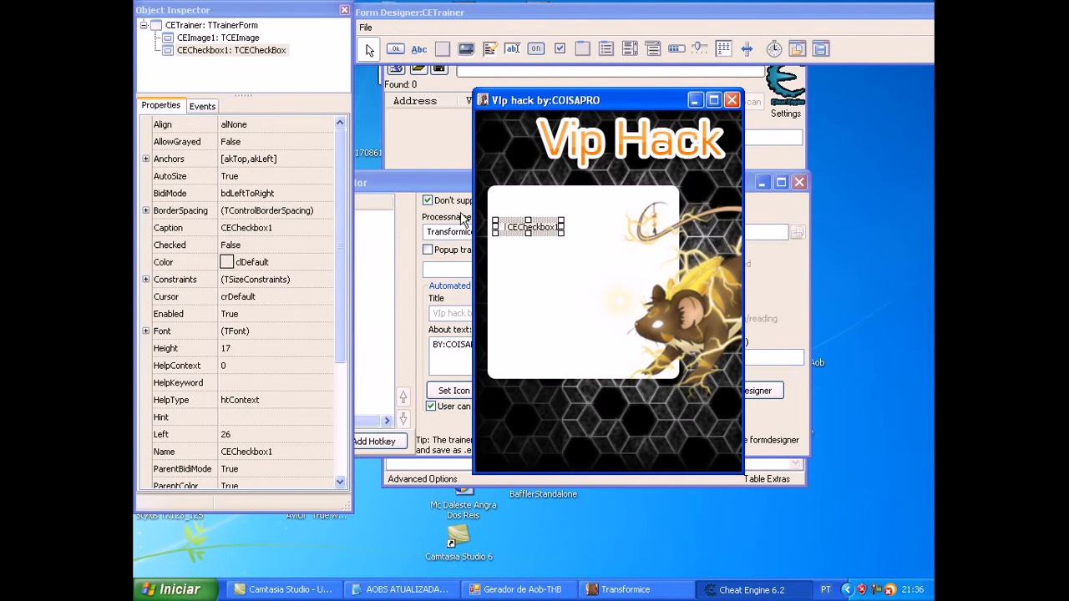
click(168, 233)
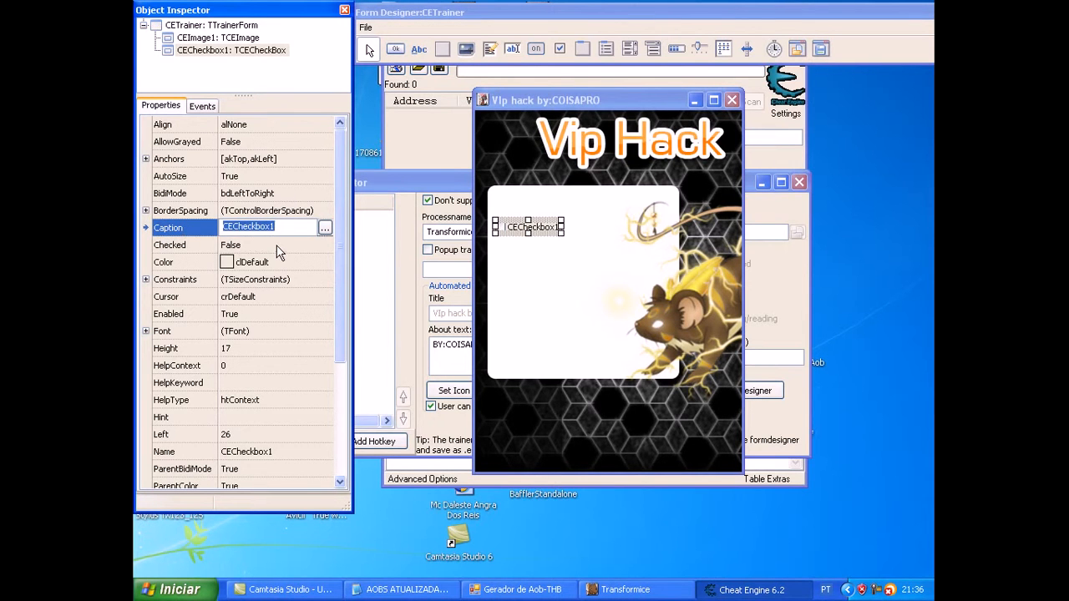
key(BackSpace)
text(ATIVE)
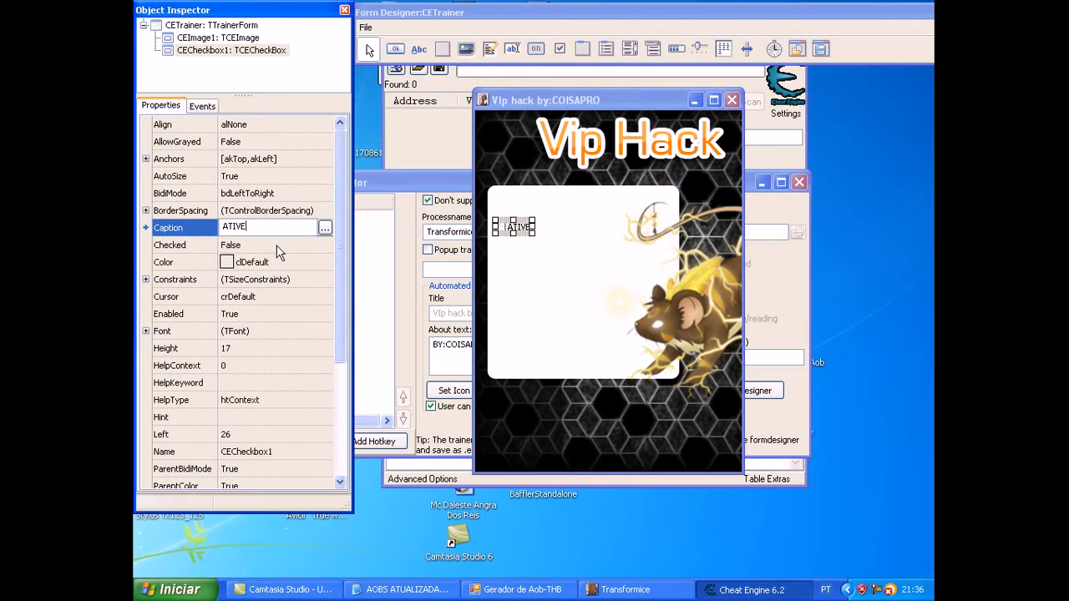
click(533, 289)
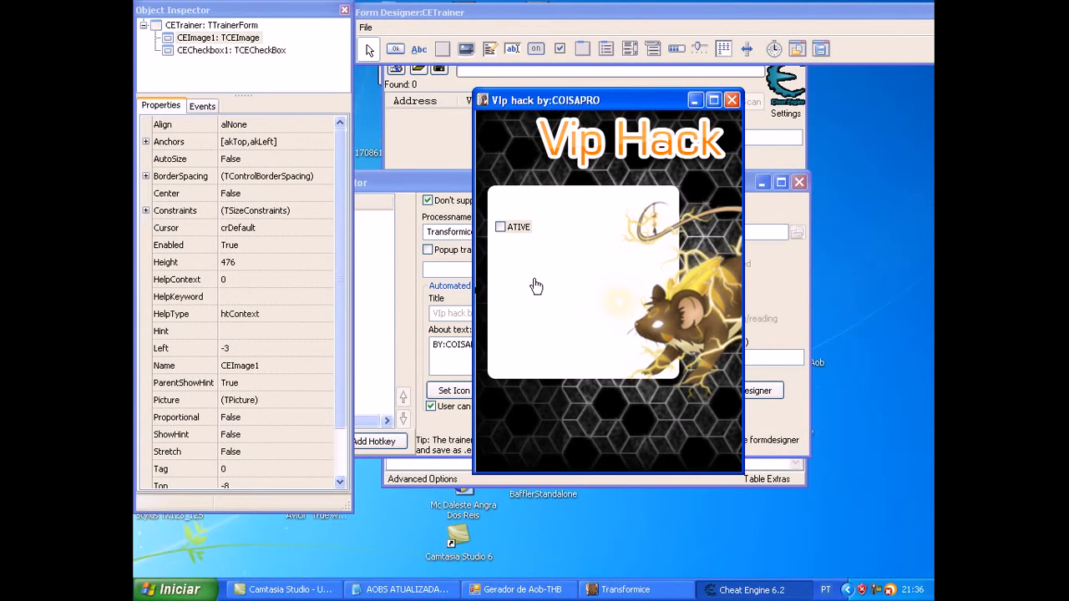
Step: Add a memo below the ATIVE checkbox, head it "MINI TUTORIAL", and enlarge it to Left 19 and height 160
click(490, 50)
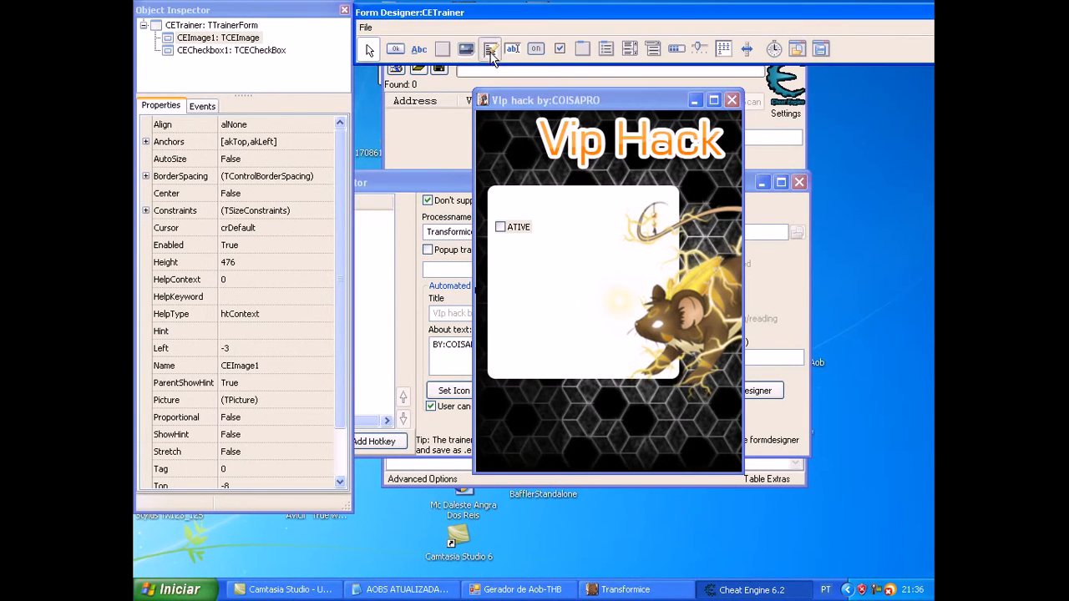
drag(528, 266, 646, 372)
drag(613, 322, 593, 299)
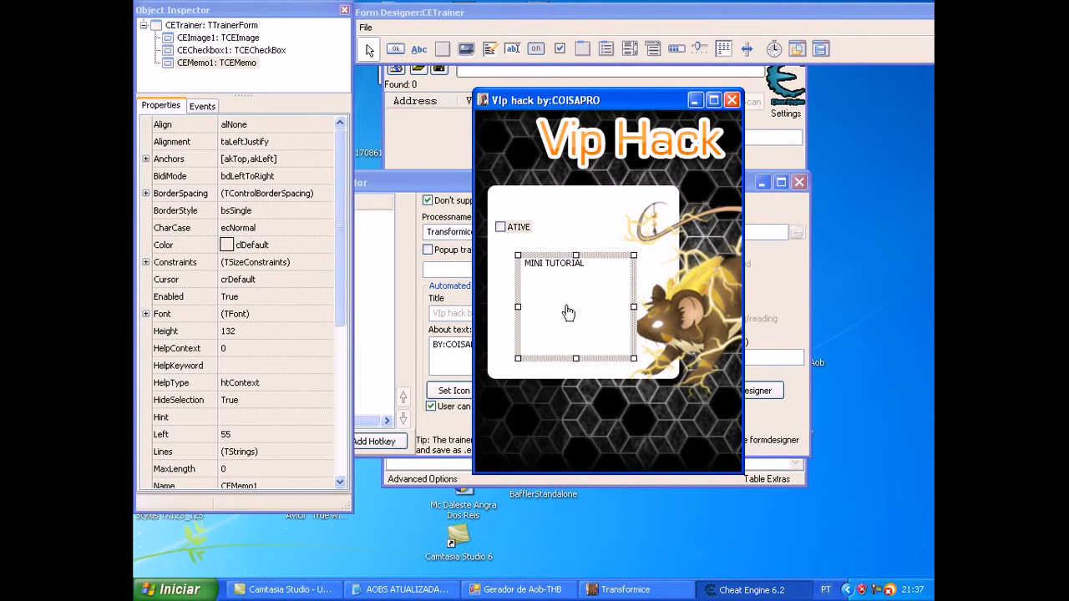
drag(518, 307, 489, 307)
drag(562, 359, 566, 381)
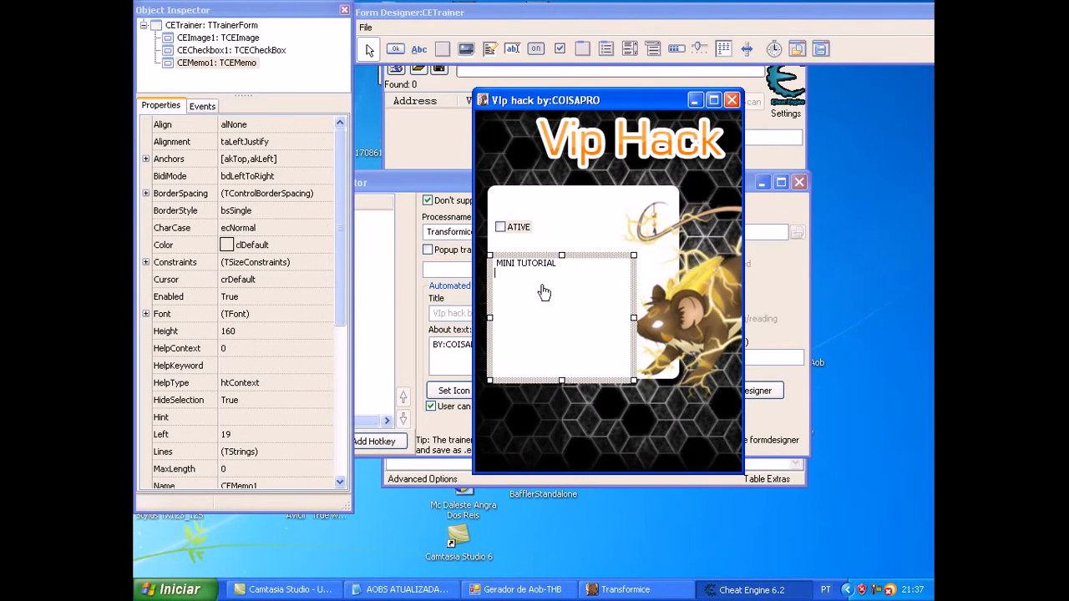
Step: Write "1°ABRA SEU TRANSFORMICE.EXE", "2°DEXA LA TELA DE LOGUIN", "3°ATIVE", "4°SEJA FELIZ" and "BY:COISAPRO" in the memo, and reposition the form
text(1°ABRA SEU TRANSFORMICE.EXE)
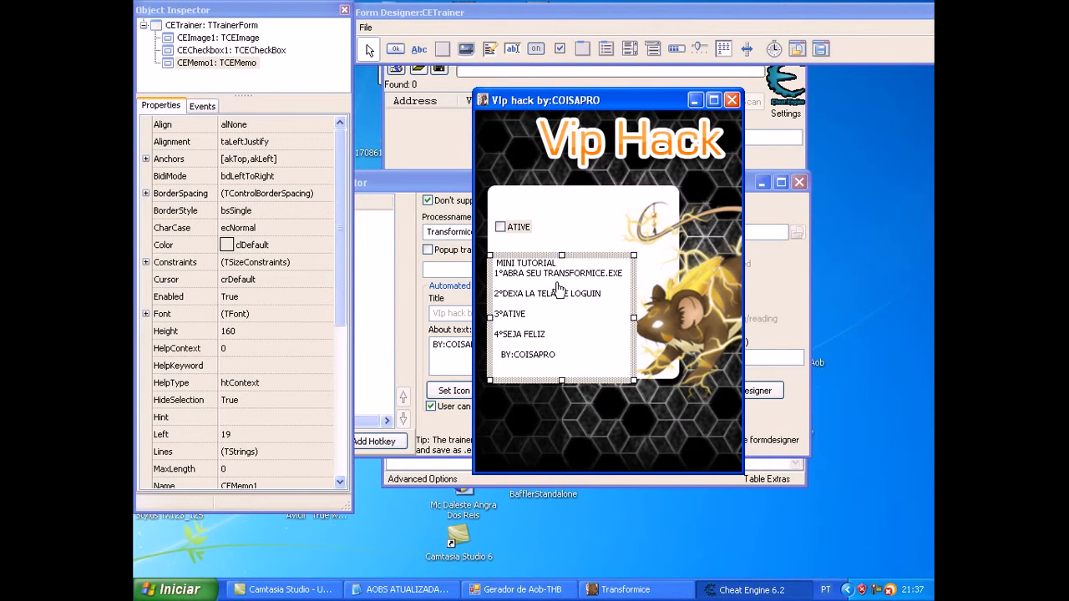
drag(571, 101, 518, 96)
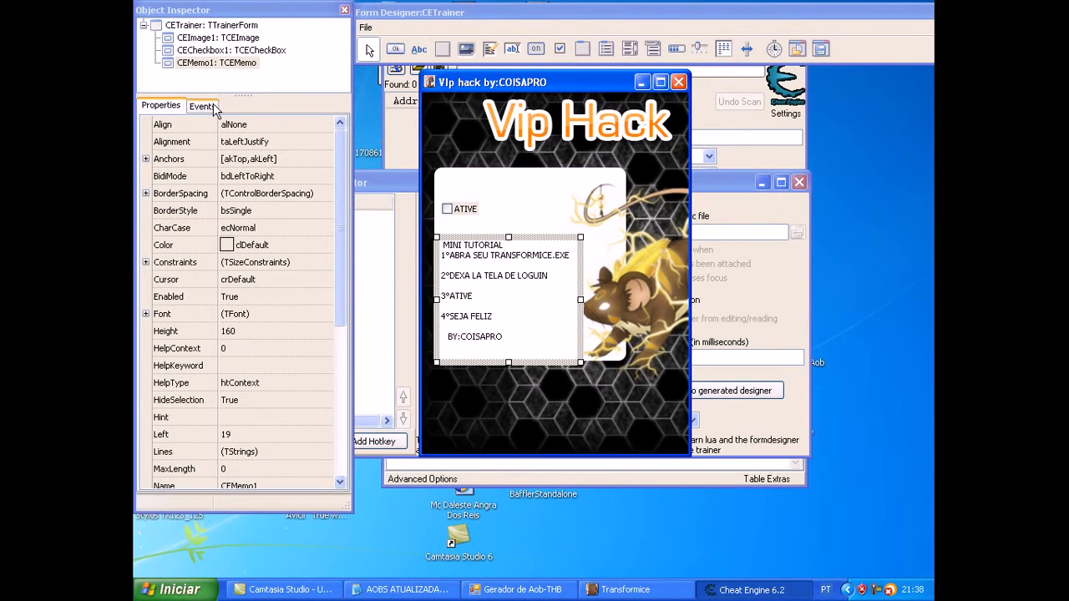
Step: Create an OnChange handler for the ATIVE checkbox and paste the generated autoAssemble script into its function body
click(202, 106)
click(469, 210)
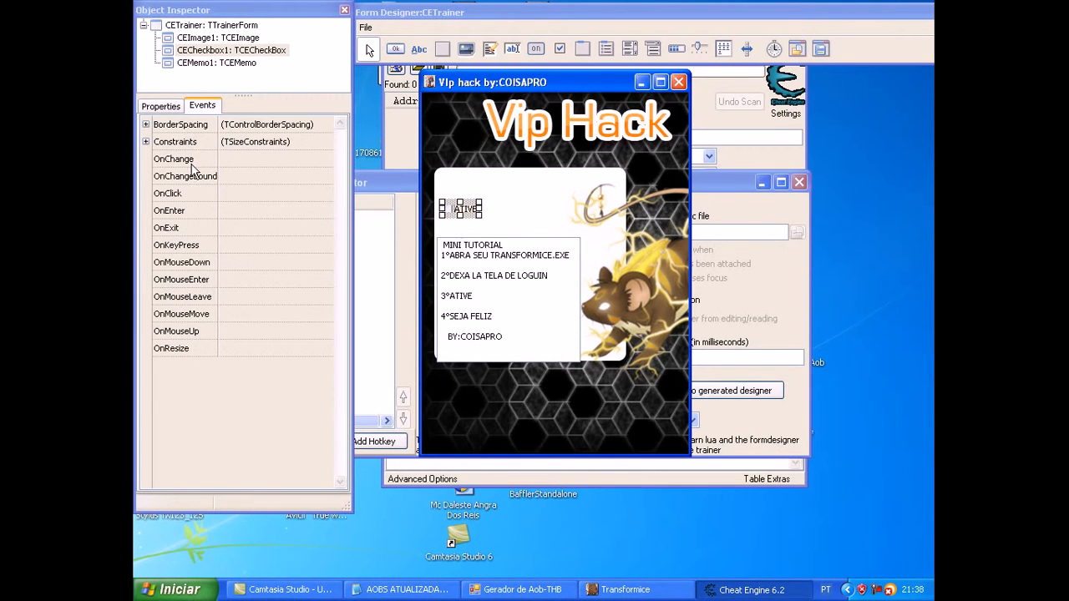
click(264, 161)
click(325, 158)
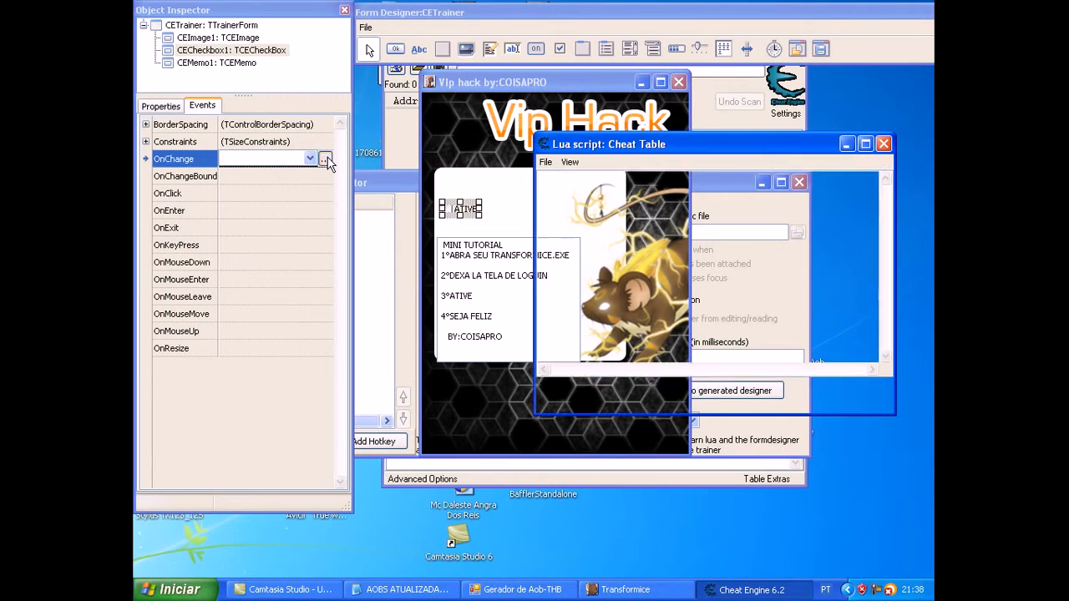
key(Return)
key(Return)
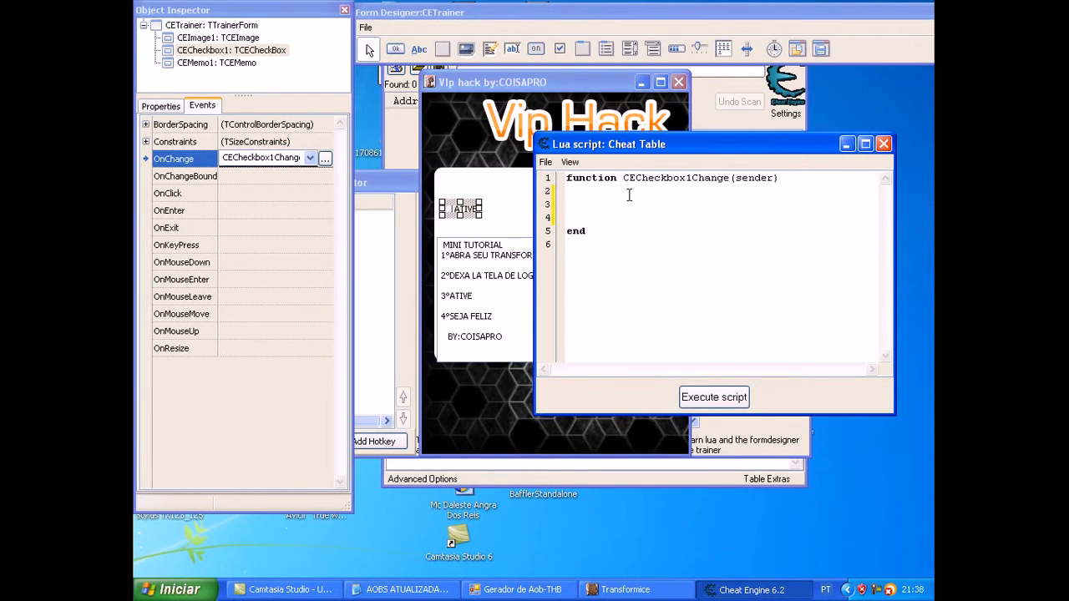
click(567, 191)
text(autoAssemble([[ Aobscan(_aob2, 3c 00 00 00 3d 00 00 00 3e 00)  _aob2: db 64 00 00 00 3d 00 00 00 3e 00  ]] ))
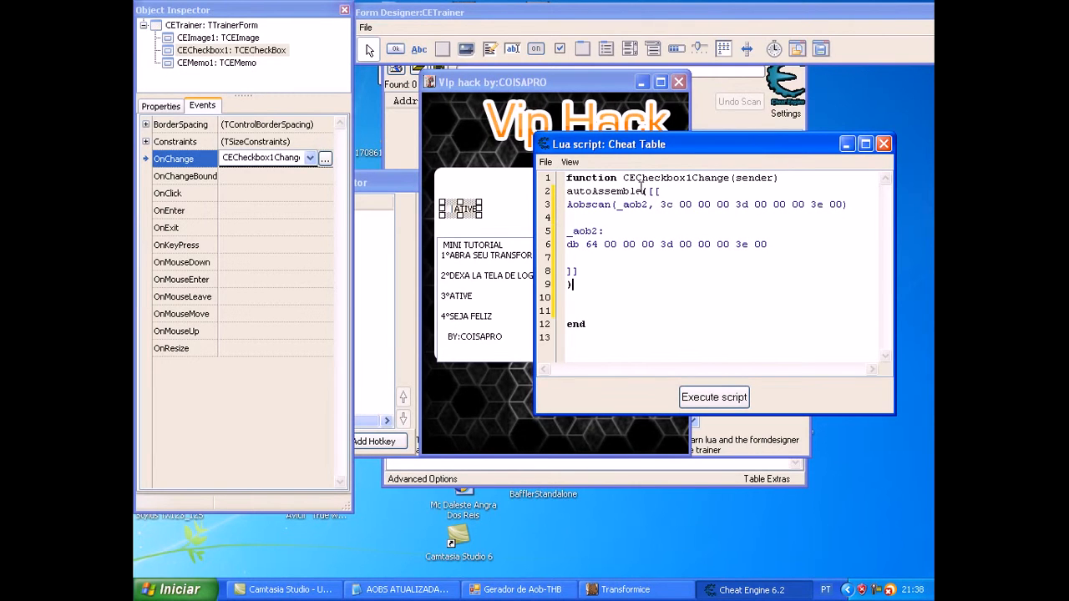
Step: Check the script against the AoB generator, execute the Lua script, and close the script window
click(676, 397)
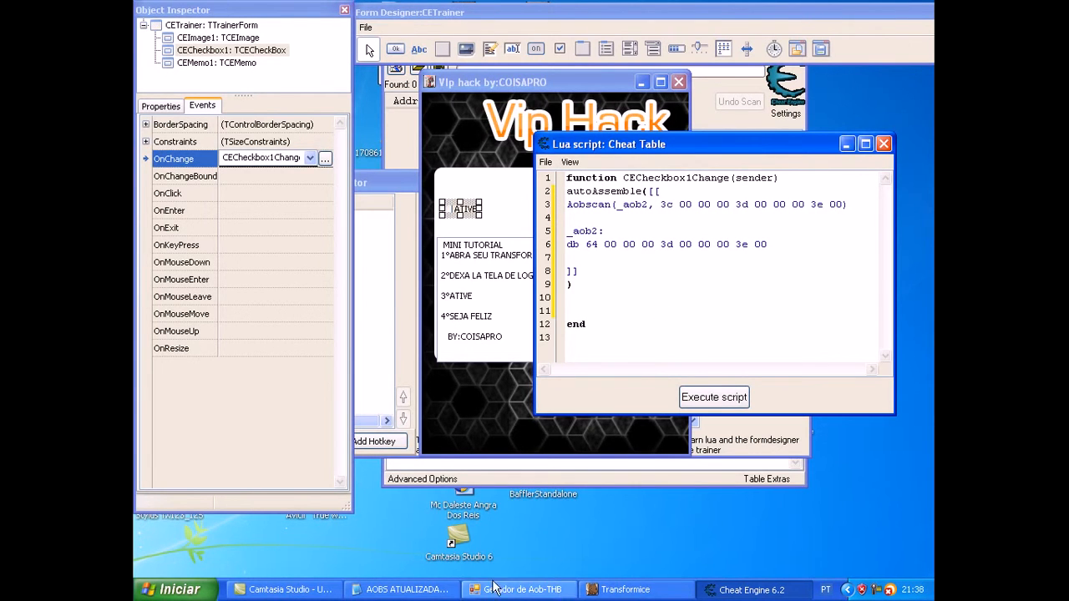
key(alt+Tab)
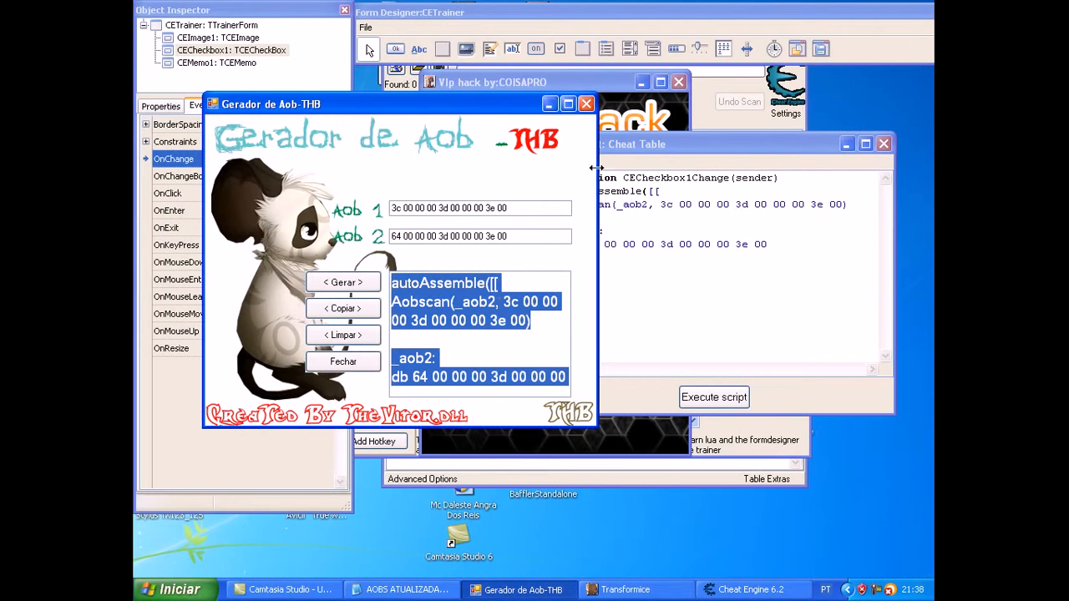
click(549, 103)
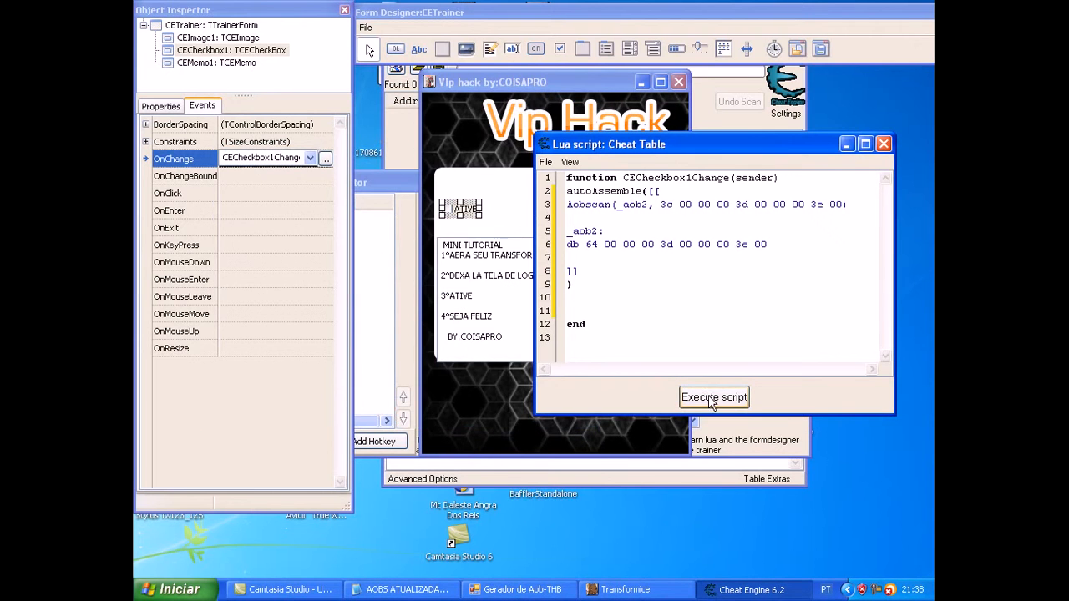
click(716, 404)
click(716, 404)
click(884, 144)
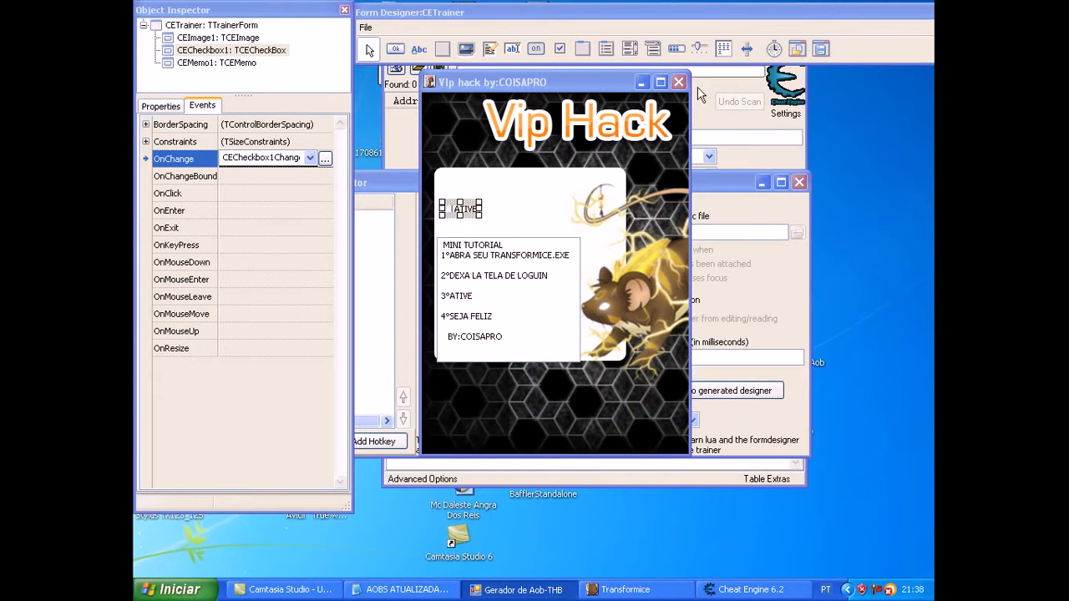
Step: Minimize the designed form, start generating the EXE trainer, and choose the Desktop as its save location
click(642, 83)
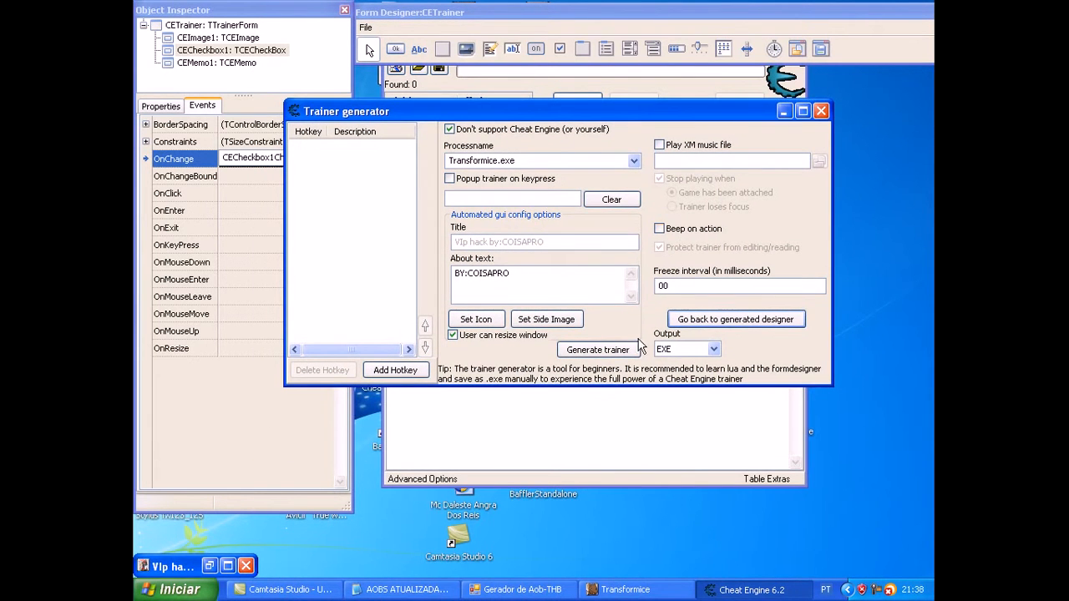
click(622, 356)
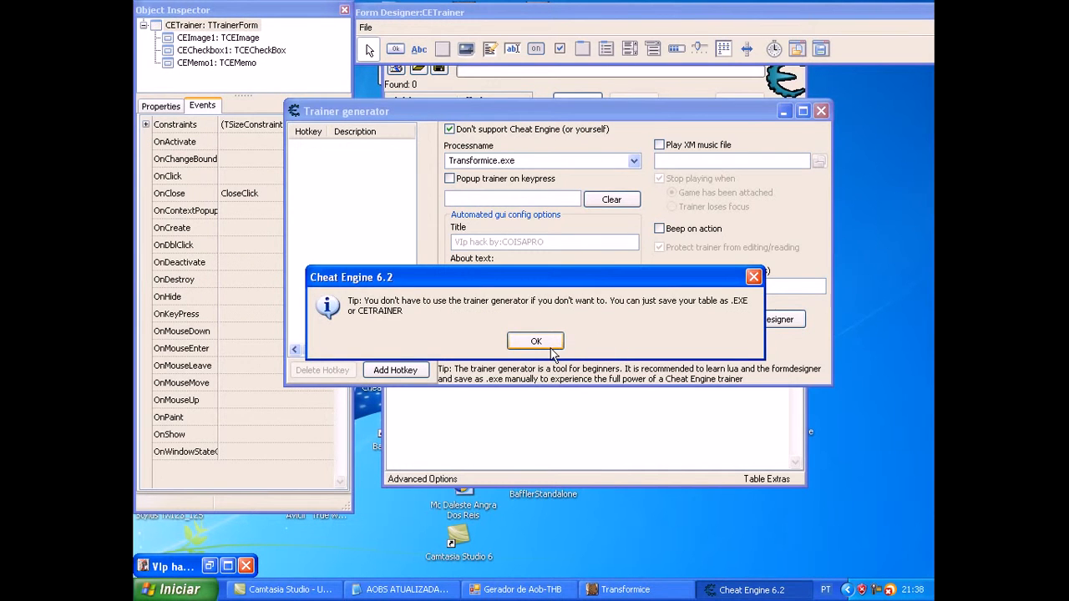
click(535, 342)
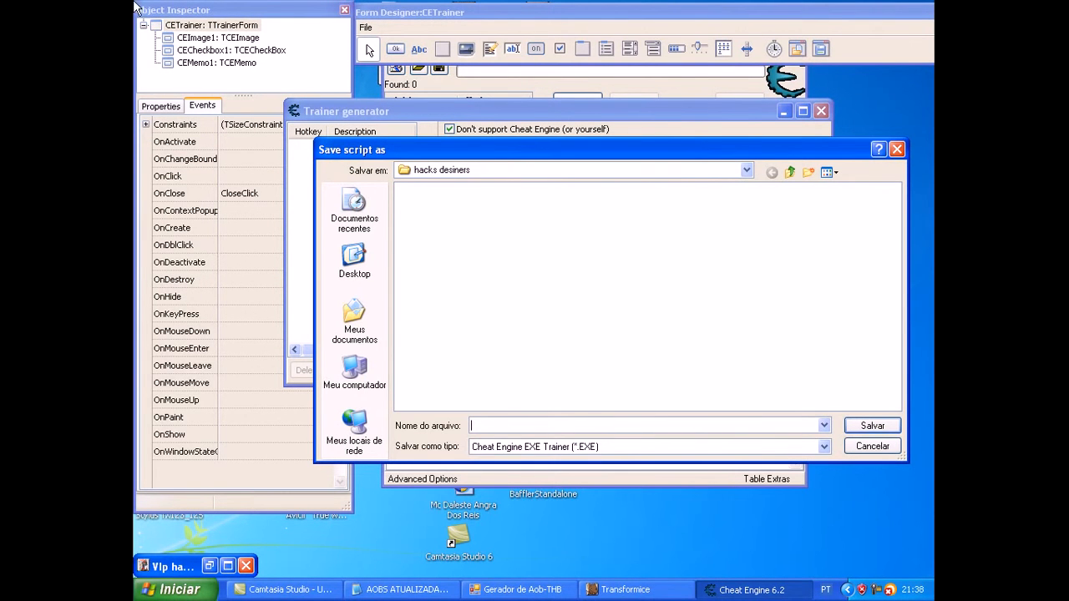
click(351, 263)
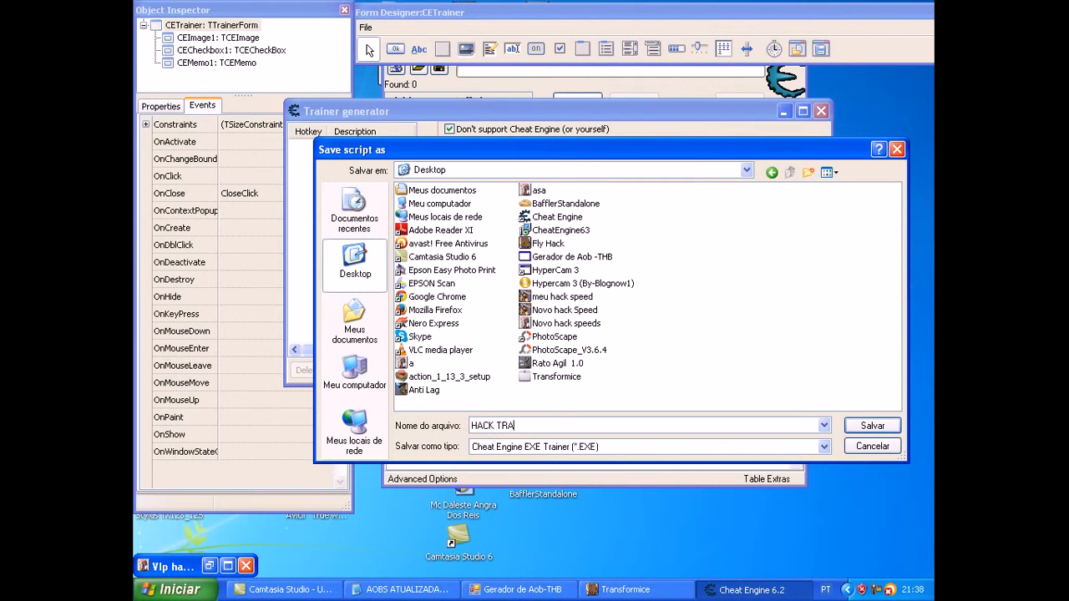
Step: Name the trainer file "HACK TRAMPOLIM" and save it as a Cheat Engine EXE Trainer
key(BackSpace)
text(K)
key(BackSpace)
text(K TRAMPOLIM)
drag(553, 429, 451, 432)
click(548, 433)
click(871, 428)
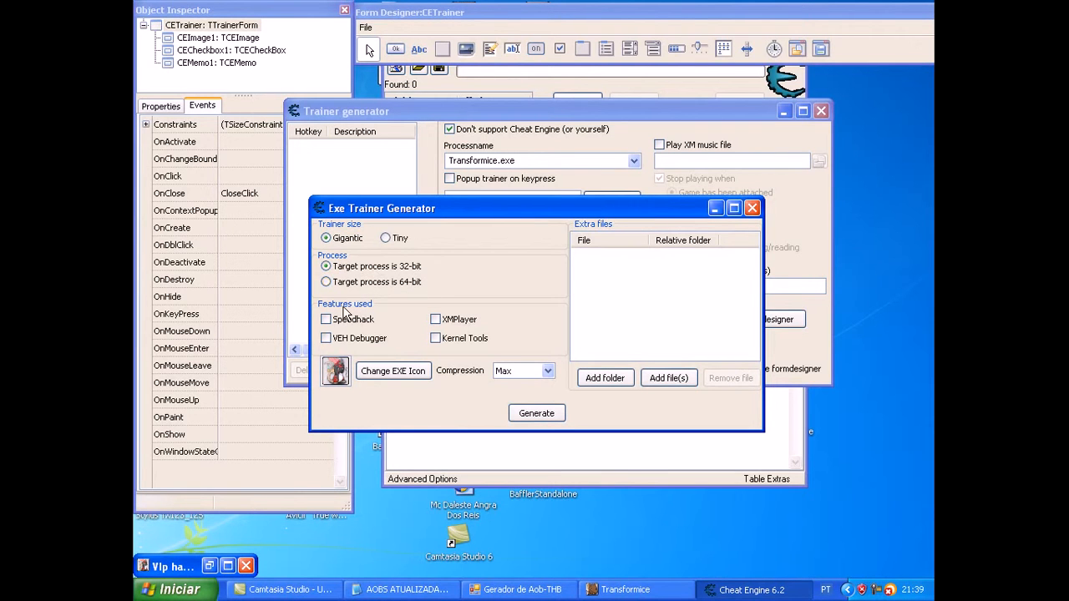
Step: Generate the Gigantic 32-bit trainer with Max compression, and close the generator windows and Cheat Engine
click(545, 416)
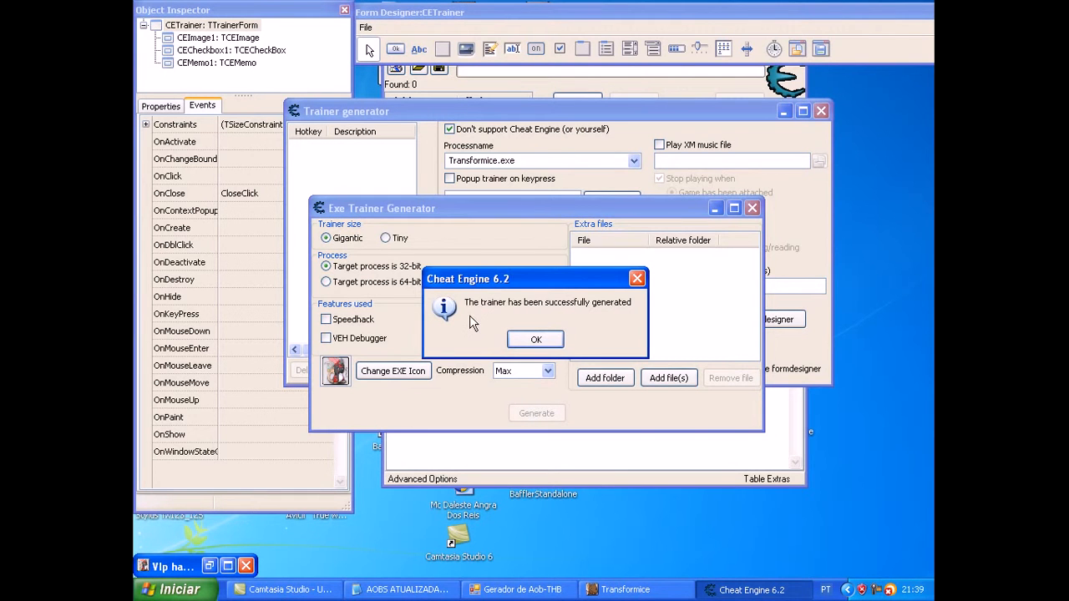
click(536, 338)
click(752, 208)
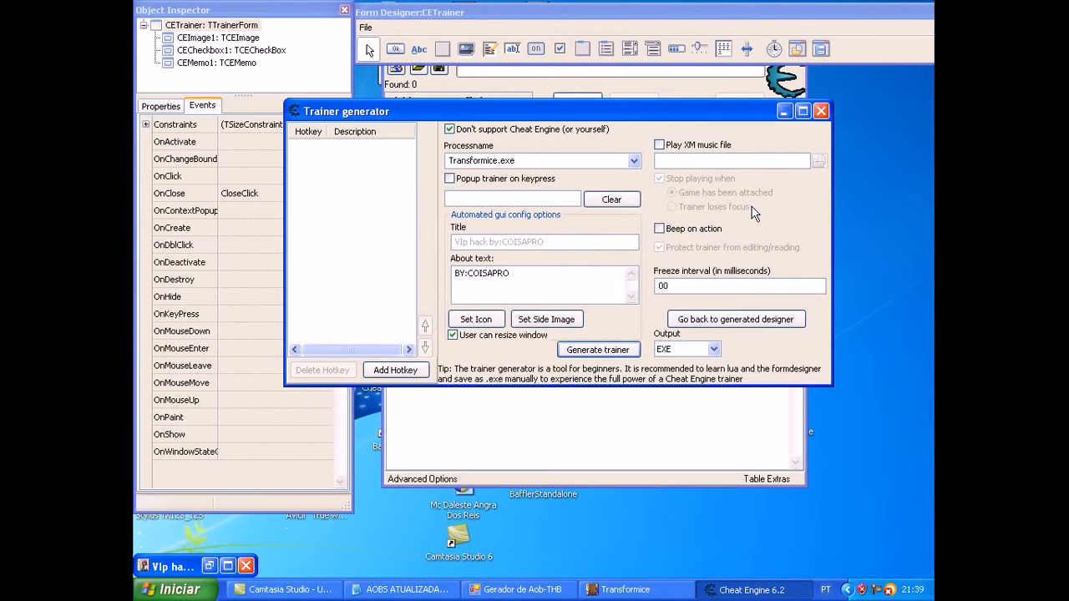
click(821, 111)
click(796, 27)
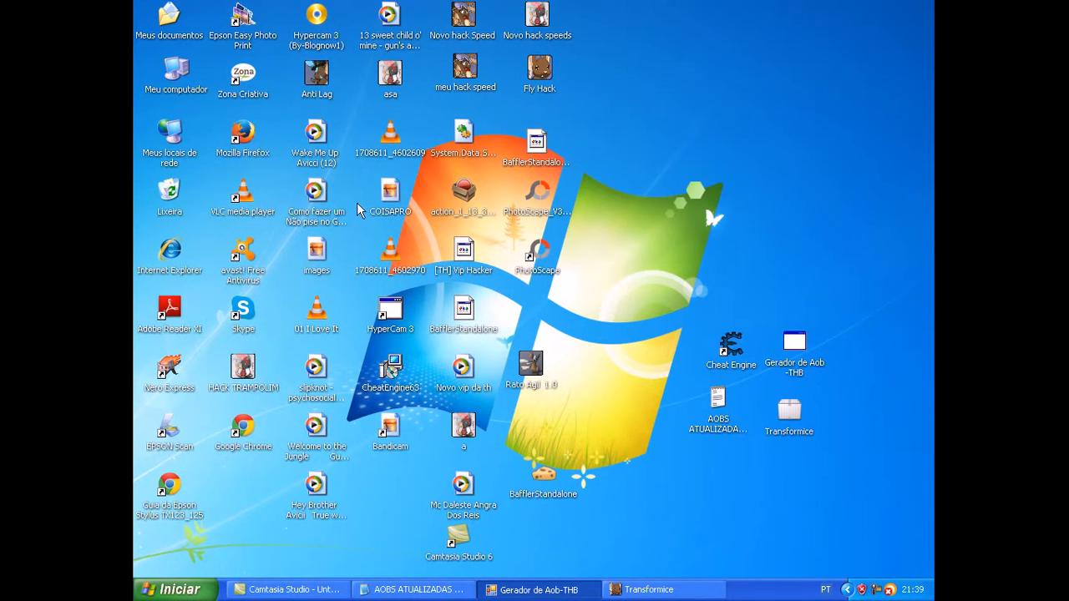
Step: Move the HACK TRAMPOLIM icon to the empty desktop area above the Cheat Engine shortcut
drag(236, 373, 760, 224)
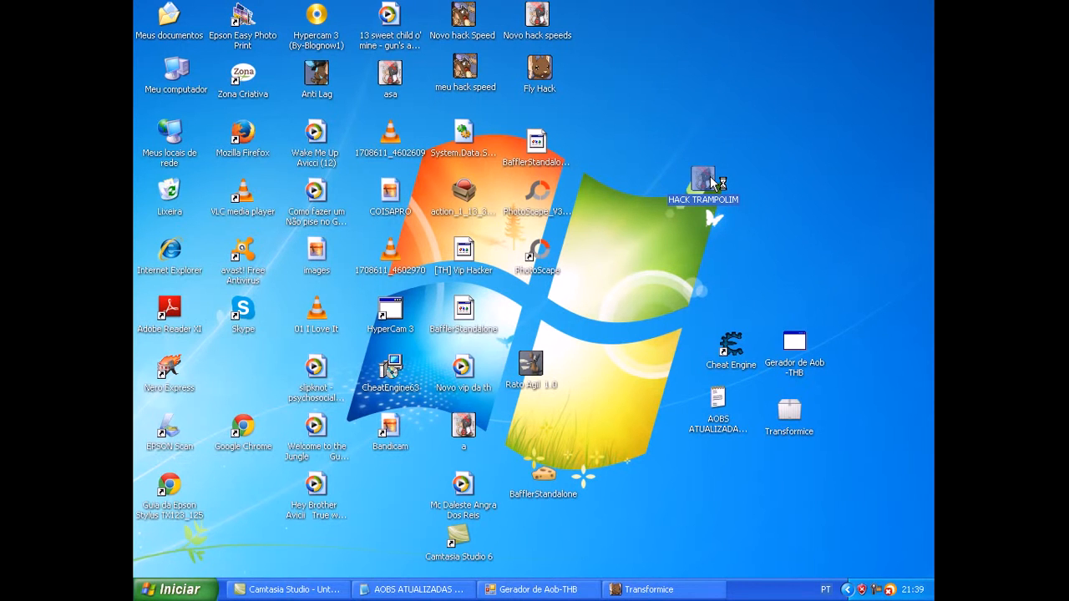
click(675, 150)
drag(674, 149, 773, 231)
drag(731, 204, 651, 143)
drag(663, 207, 749, 209)
drag(664, 156, 742, 211)
drag(739, 208, 742, 208)
drag(652, 158, 747, 213)
drag(656, 138, 690, 217)
drag(684, 115, 647, 206)
drag(742, 211, 744, 213)
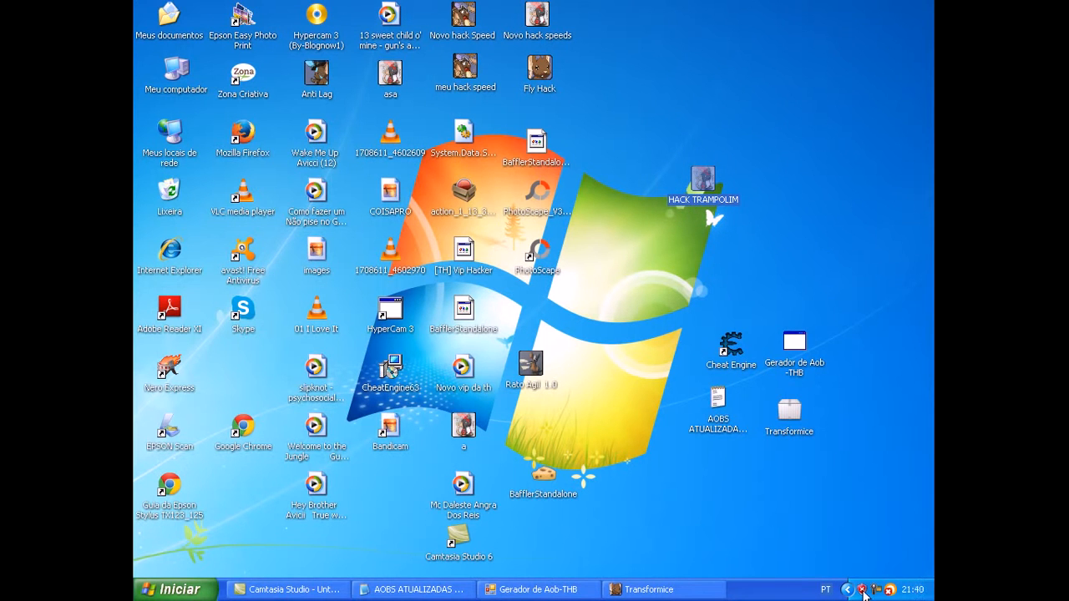